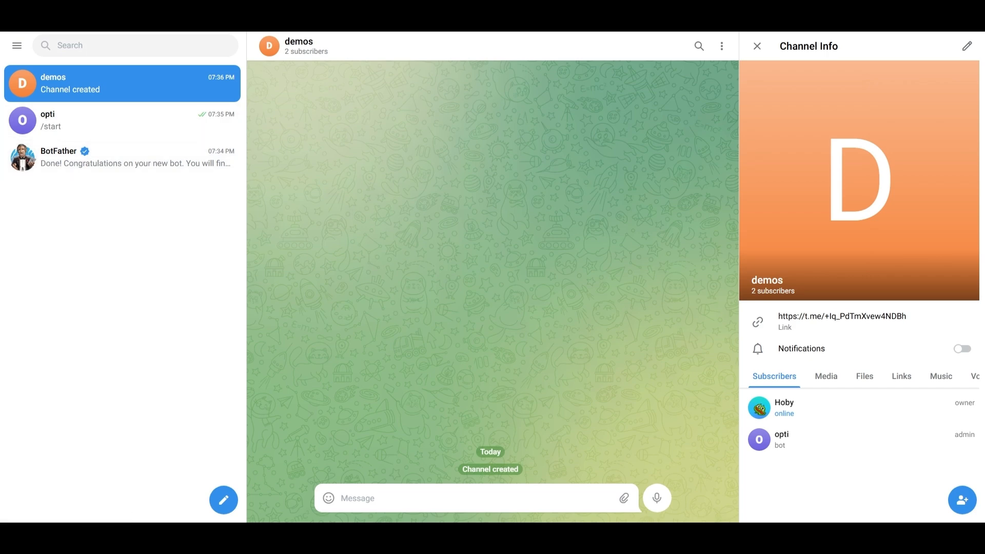
Step: Review the BotFather conversation about creating the opti bot, open the bot's chat from its t.me link, and return to BotFather
{"action": "left_click", "coordinate": [122, 157]}
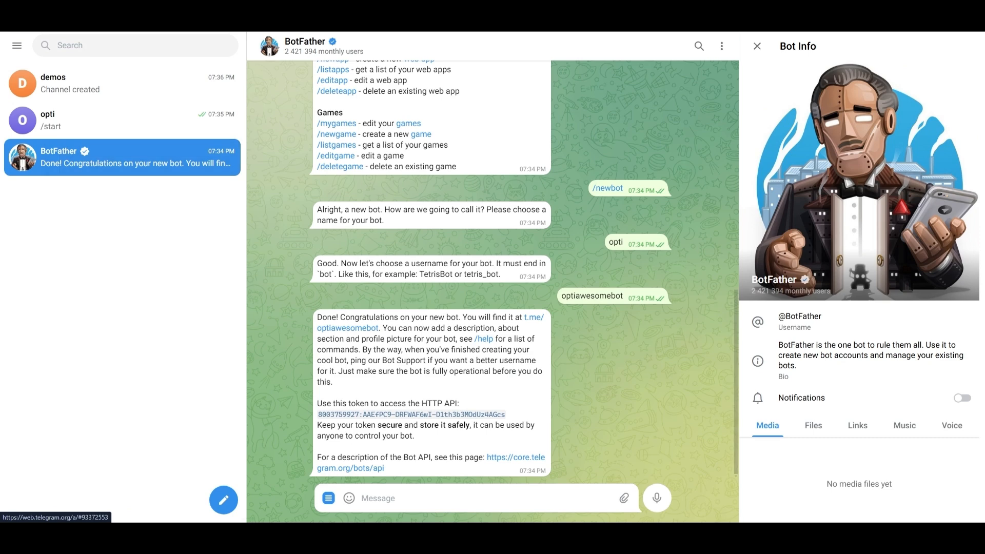
{"action": "scroll", "coordinate": [493, 271], "scroll_direction": "up", "scroll_amount": 6}
{"action": "scroll", "coordinate": [493, 272], "scroll_direction": "up", "scroll_amount": 4}
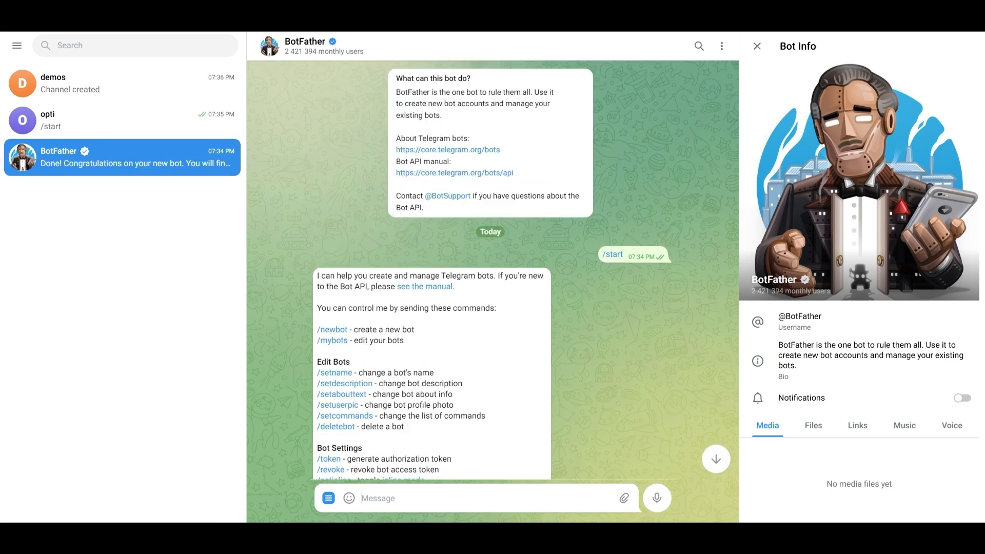
{"action": "scroll", "coordinate": [333, 184], "scroll_direction": "down", "scroll_amount": 3}
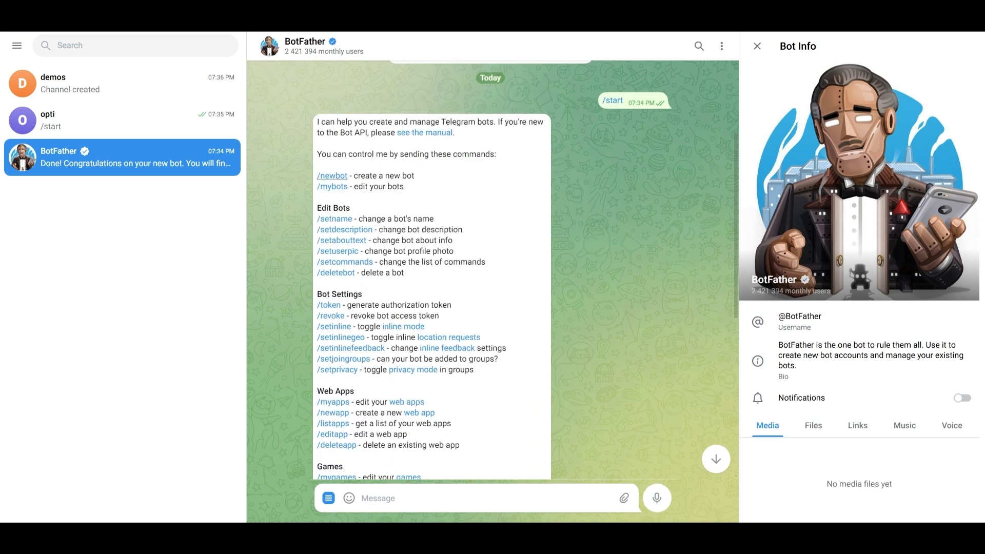
{"action": "scroll", "coordinate": [491, 270], "scroll_direction": "down", "scroll_amount": 5}
{"action": "scroll", "coordinate": [491, 270], "scroll_direction": "down", "scroll_amount": 2}
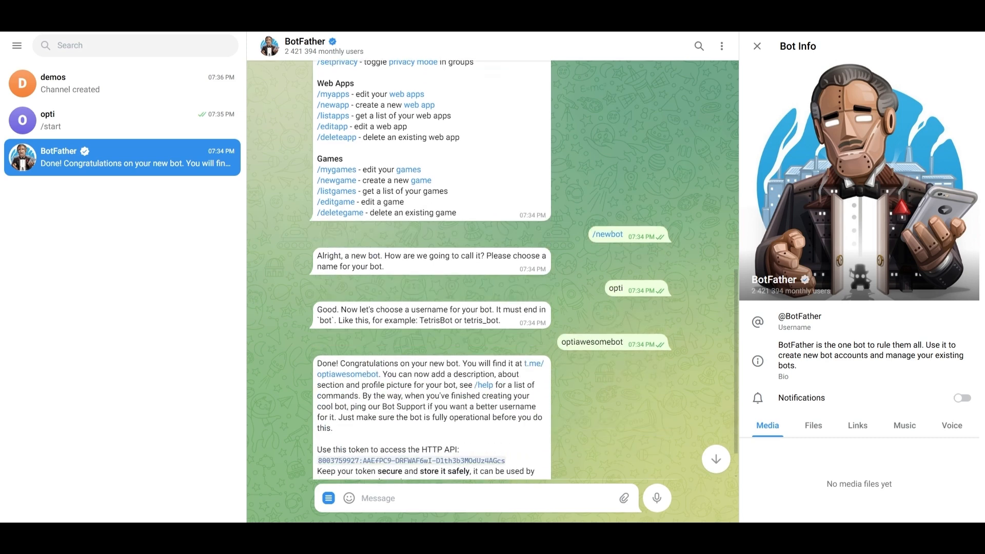
{"action": "scroll", "coordinate": [491, 270], "scroll_direction": "down", "scroll_amount": 1}
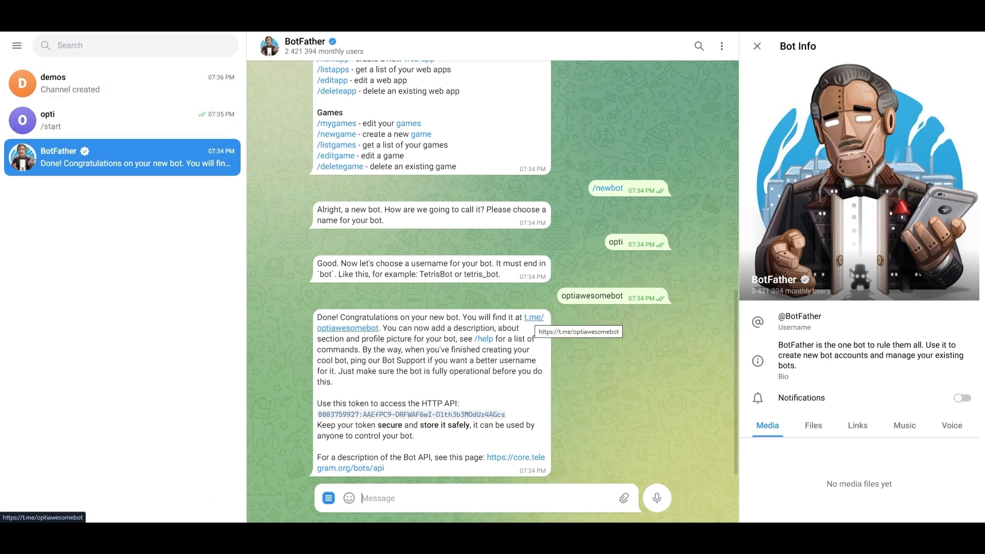
{"action": "left_click", "coordinate": [534, 319]}
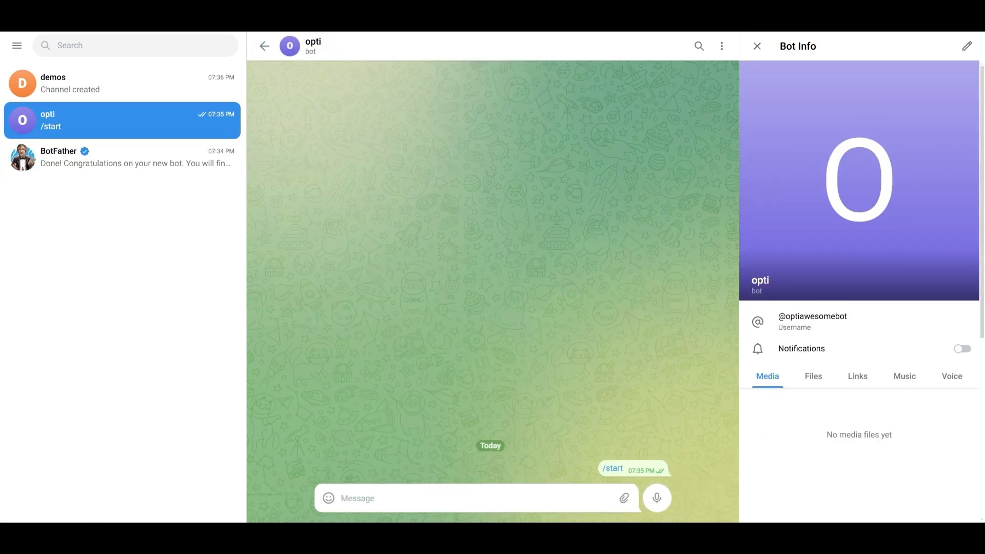
{"action": "left_click", "coordinate": [264, 45]}
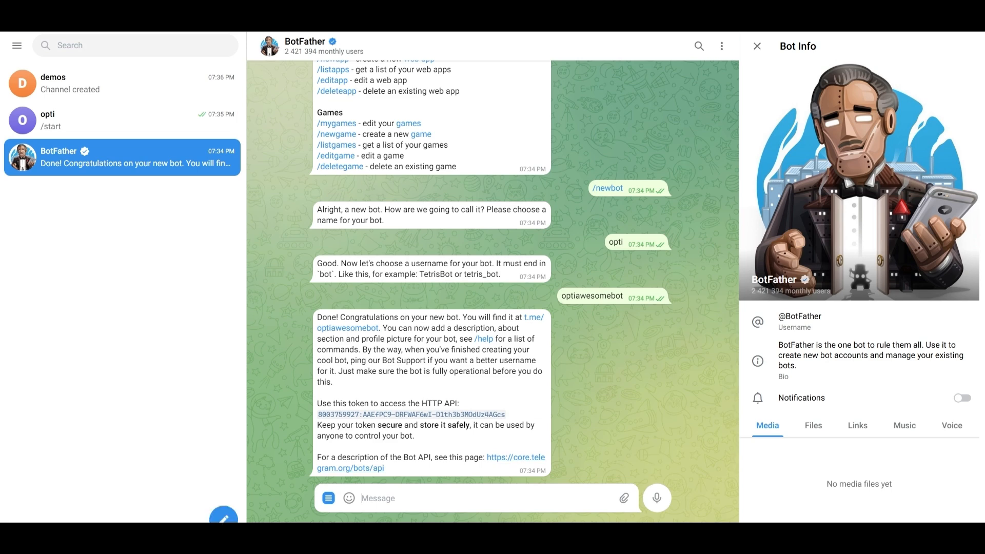
Step: Check the administrators list in the demos channel's settings and return to the channel info
{"action": "left_click", "coordinate": [102, 85]}
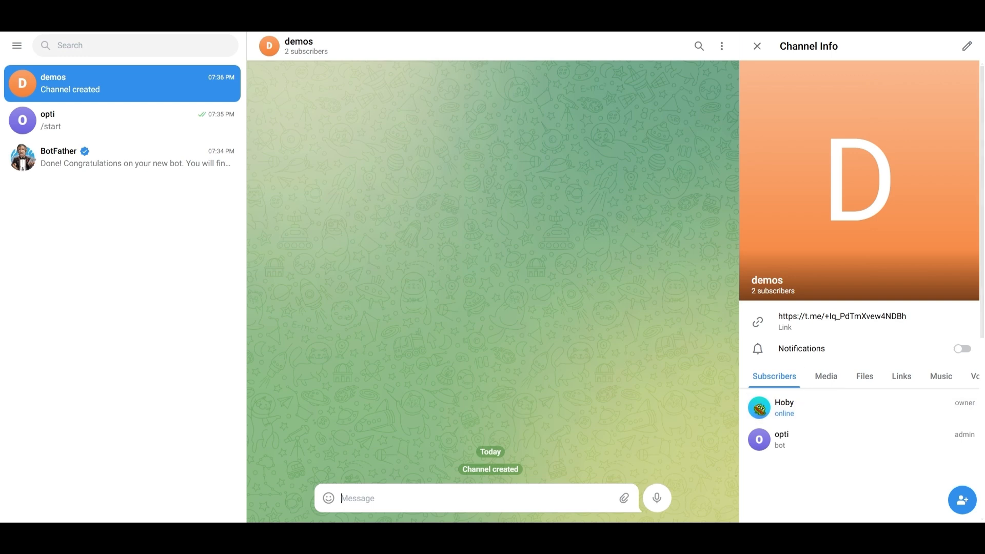
{"action": "left_click", "coordinate": [722, 45]}
{"action": "left_click", "coordinate": [656, 76]}
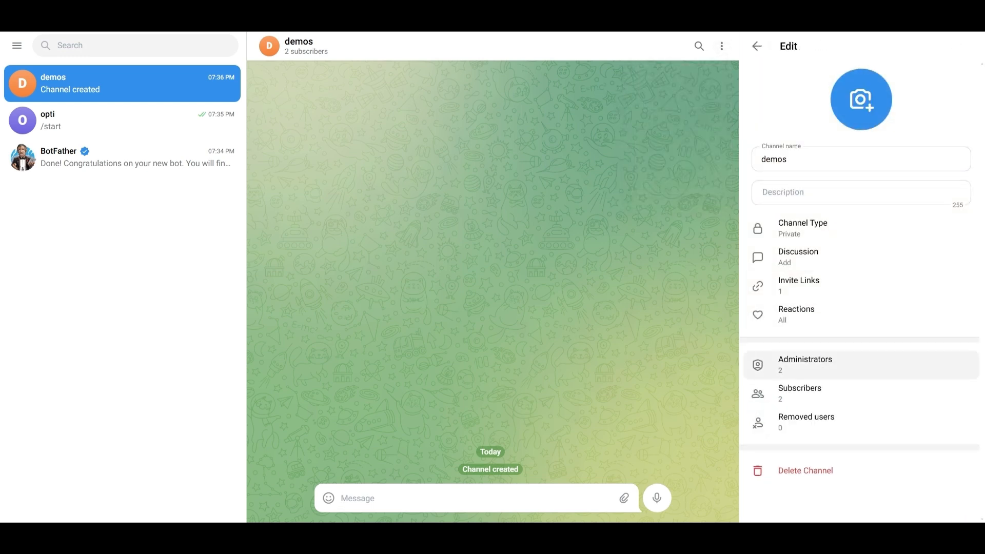
{"action": "left_click", "coordinate": [804, 364]}
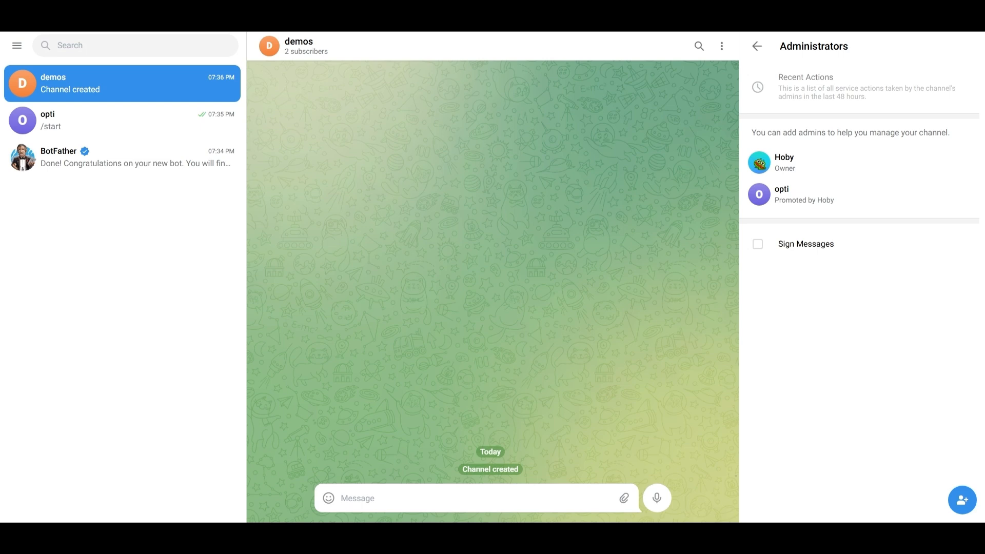
{"action": "left_click", "coordinate": [757, 45]}
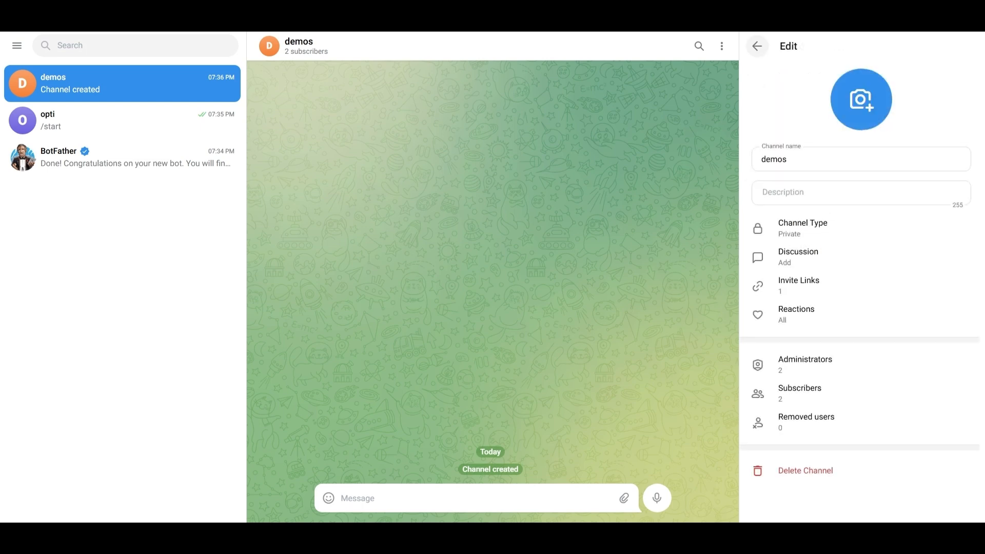
{"action": "left_click", "coordinate": [757, 46]}
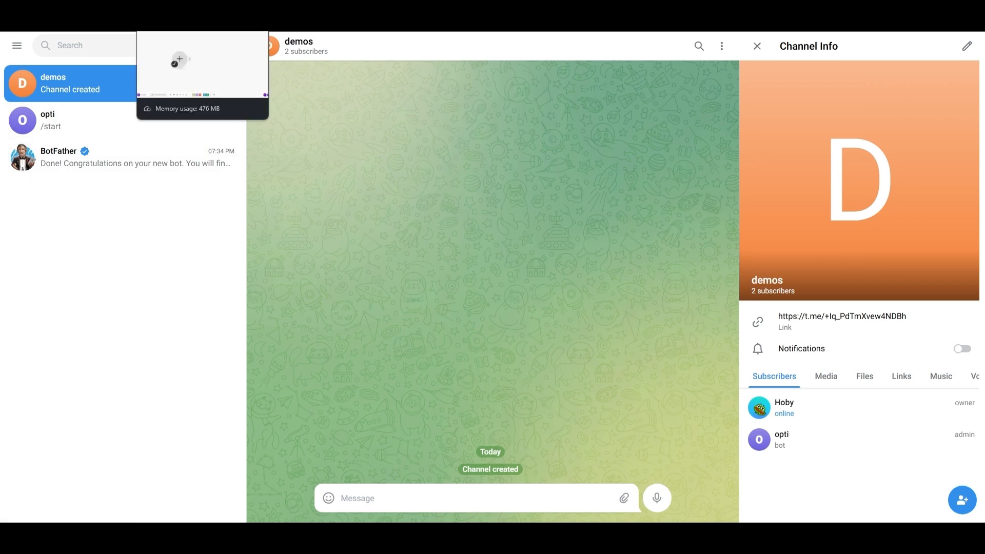
Step: Switch to the Make scenario and add the Telegram Bot Watch Updates module as its trigger
{"action": "left_click", "coordinate": [190, 11]}
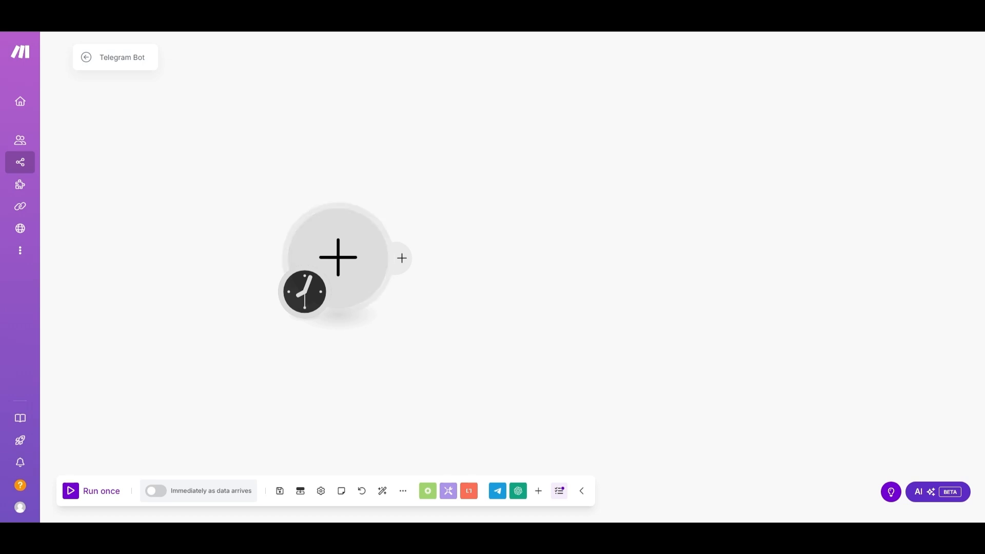
{"action": "left_click", "coordinate": [338, 258]}
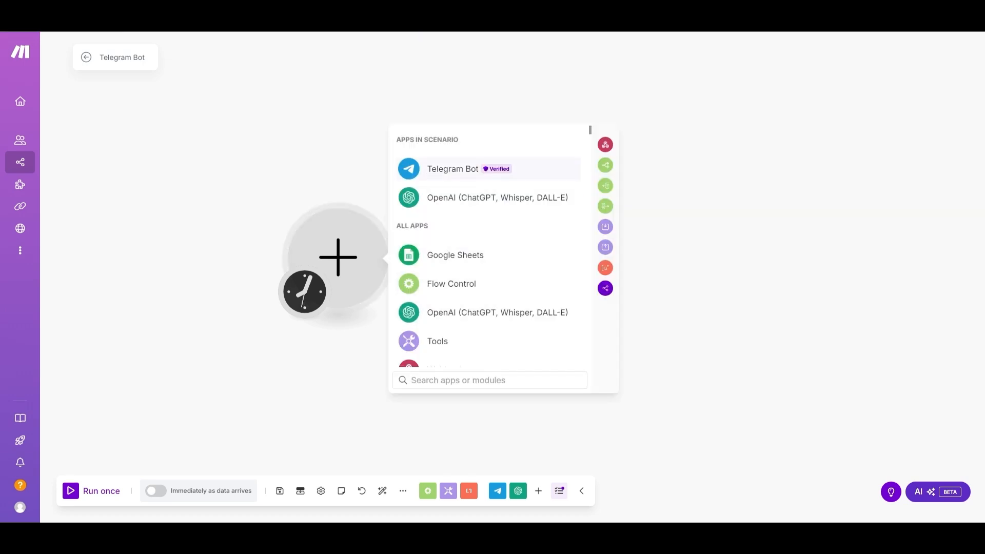
{"action": "left_click", "coordinate": [451, 169]}
{"action": "scroll", "coordinate": [503, 257], "scroll_direction": "down", "scroll_amount": 10}
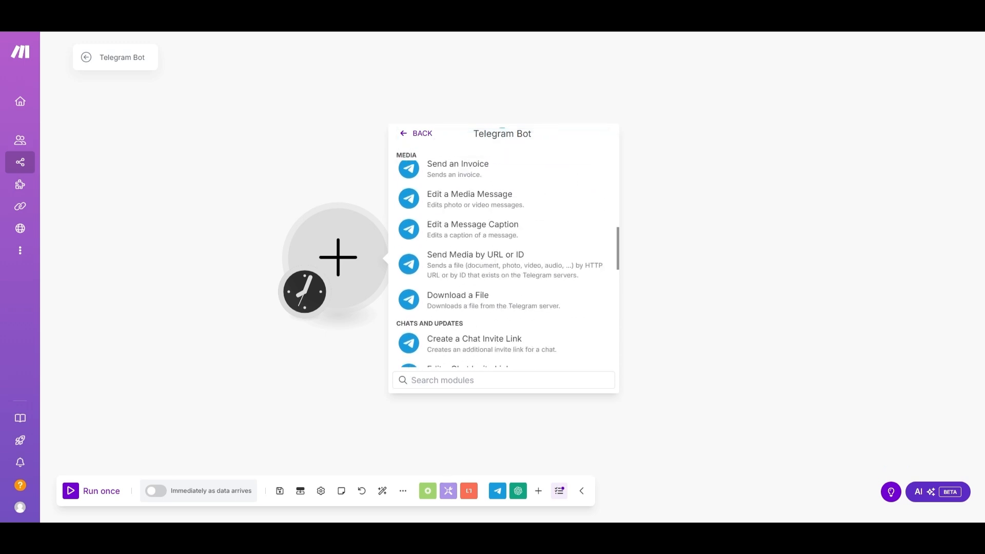
{"action": "scroll", "coordinate": [503, 256], "scroll_direction": "down", "scroll_amount": 1}
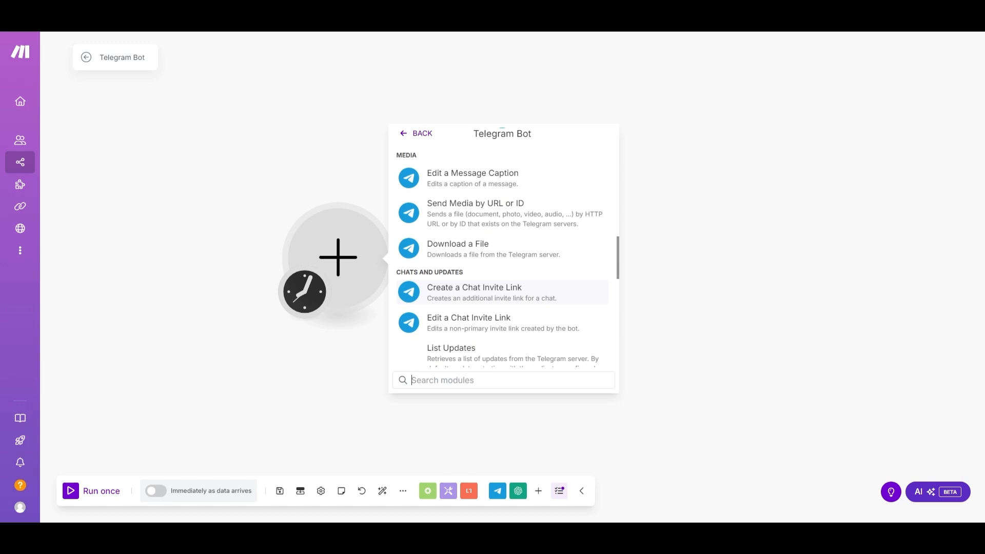
{"action": "scroll", "coordinate": [502, 278], "scroll_direction": "down", "scroll_amount": 4}
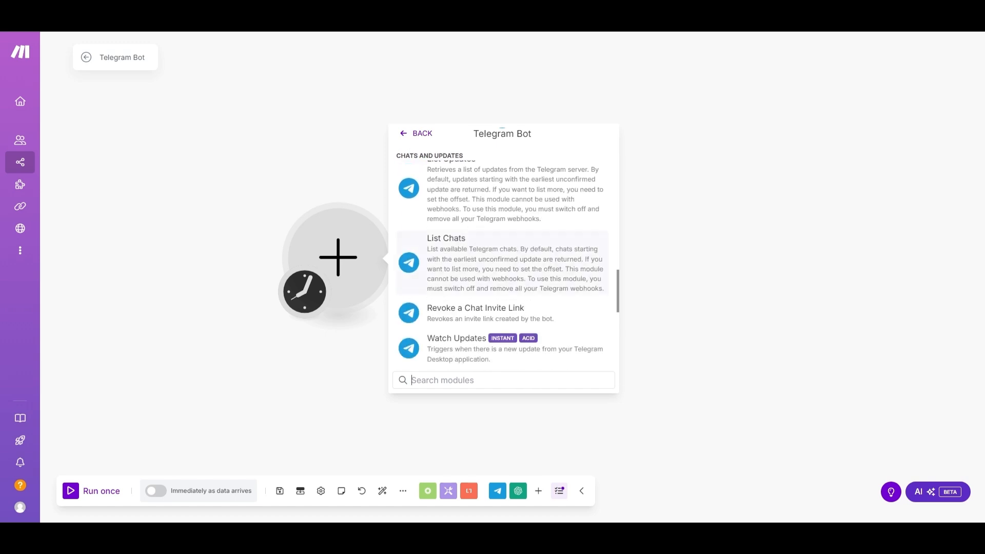
{"action": "scroll", "coordinate": [502, 272], "scroll_direction": "down", "scroll_amount": 1}
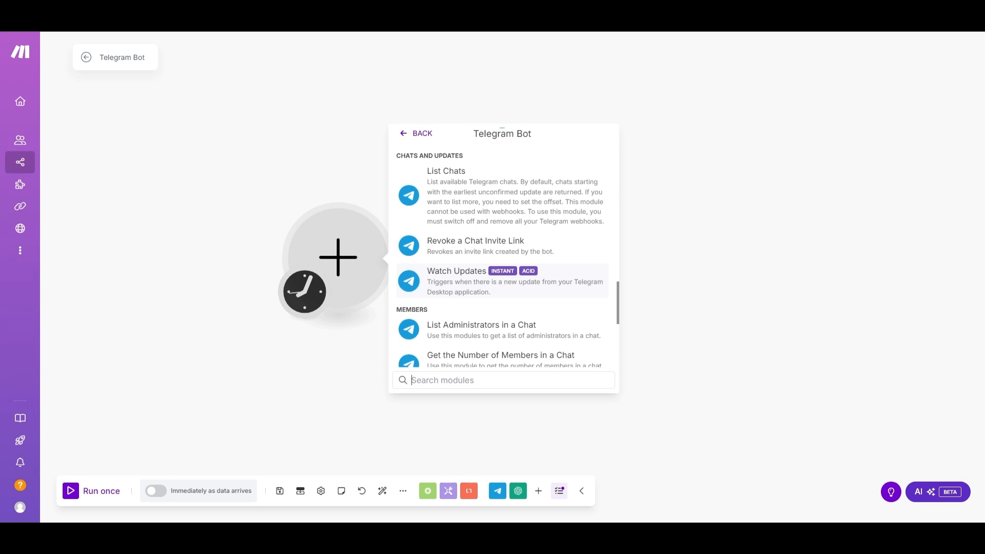
{"action": "scroll", "coordinate": [503, 272], "scroll_direction": "up", "scroll_amount": 1}
{"action": "scroll", "coordinate": [503, 271], "scroll_direction": "down", "scroll_amount": 1}
{"action": "left_click", "coordinate": [457, 277]}
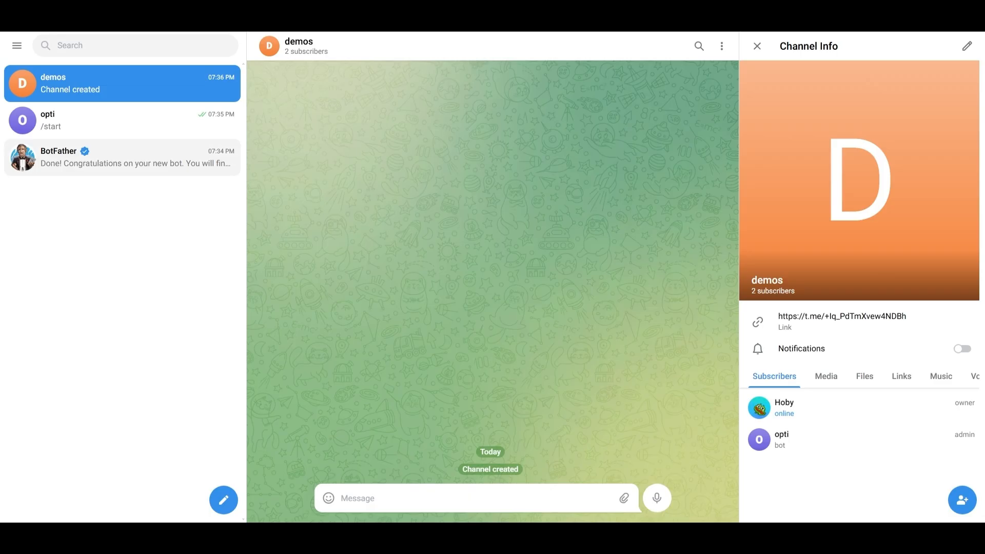
Step: Check BotFather in Telegram, view and close Make's new webhook form, and save the trigger with My Telegram webhook
{"action": "left_click", "coordinate": [122, 157]}
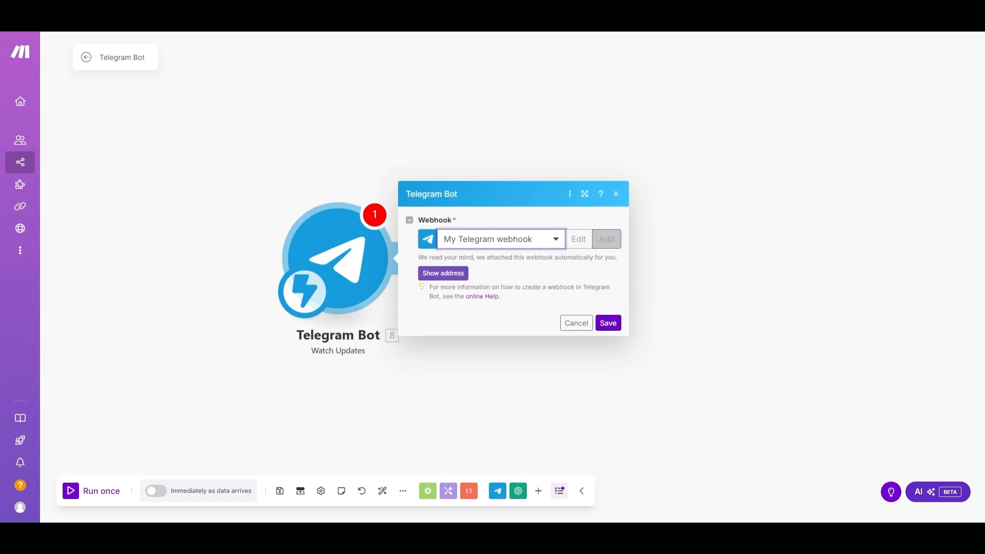
{"action": "left_click", "coordinate": [606, 239]}
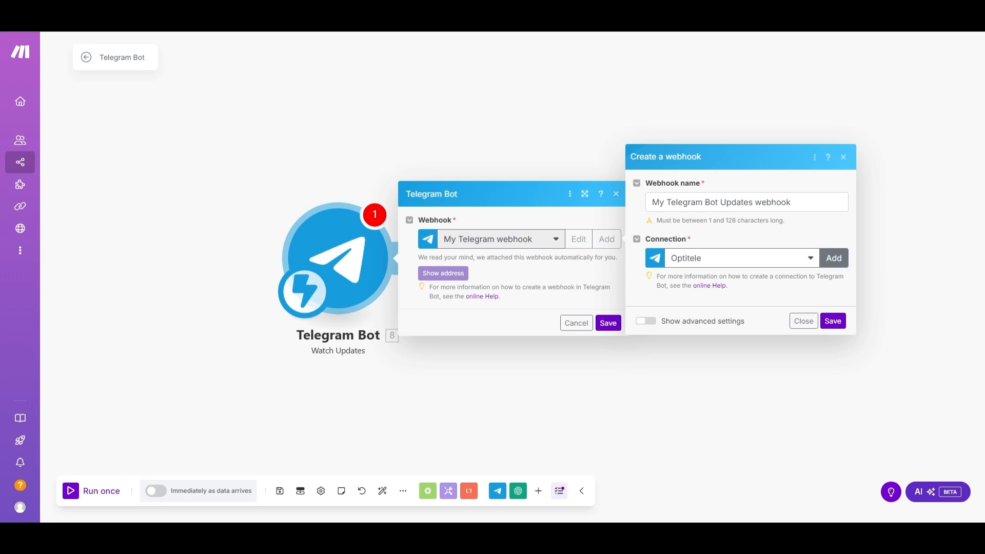
{"action": "left_click", "coordinate": [804, 320]}
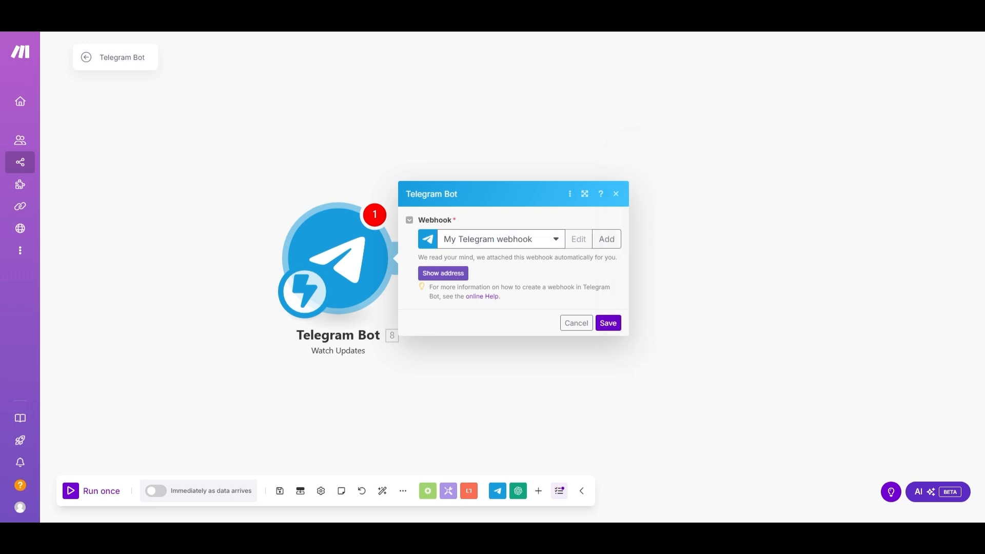
{"action": "left_click", "coordinate": [608, 322]}
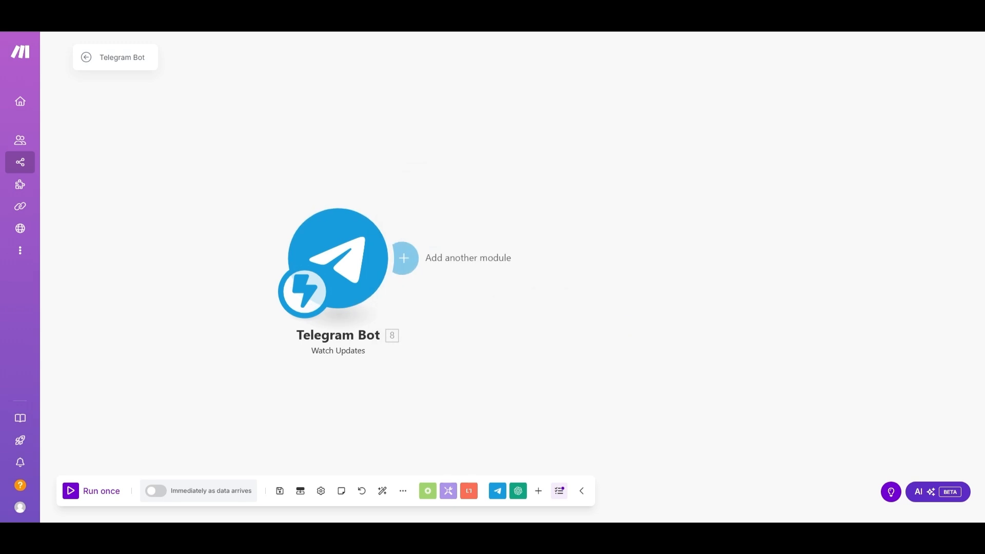
Step: Run the scenario once and post "hi" in the demos channel in Telegram to trigger it
{"action": "left_click", "coordinate": [92, 491]}
{"action": "left_click", "coordinate": [211, 504]}
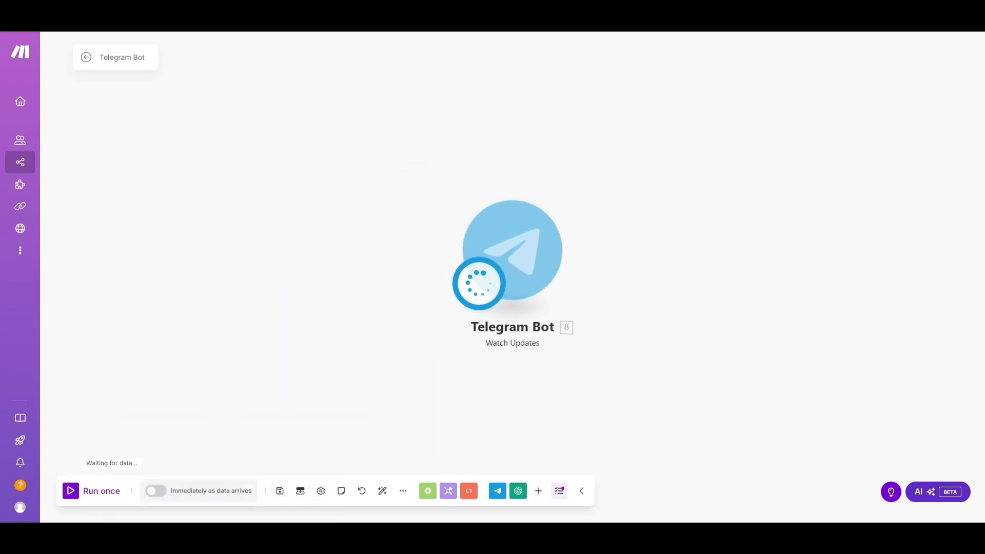
{"action": "left_click", "coordinate": [67, 10]}
{"action": "left_click", "coordinate": [77, 83]}
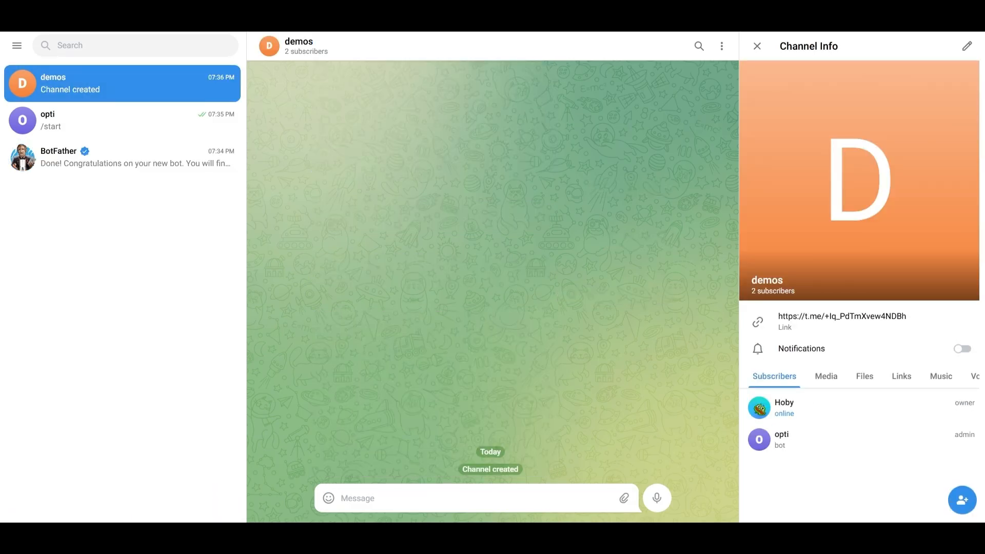
{"action": "type", "text": "hi"}
{"action": "left_click", "coordinate": [657, 498]}
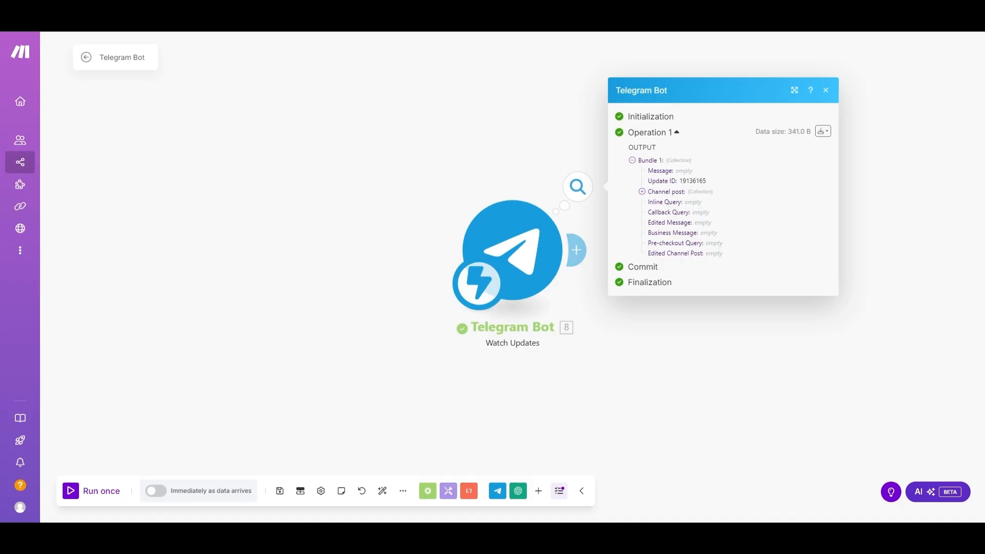
Step: Examine the channel post and its chat details in the Watch Updates output in Make
{"action": "left_click", "coordinate": [642, 192]}
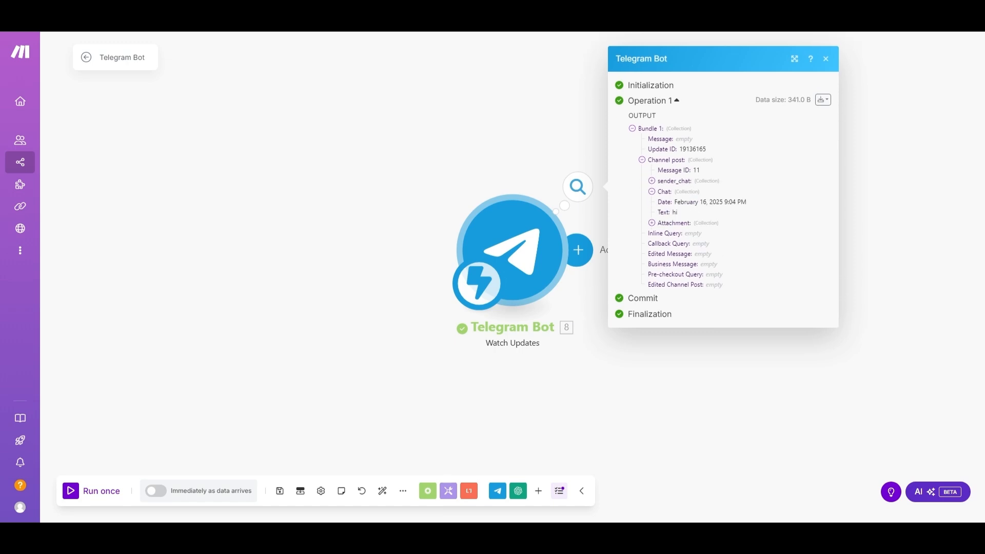
{"action": "left_click", "coordinate": [652, 191]}
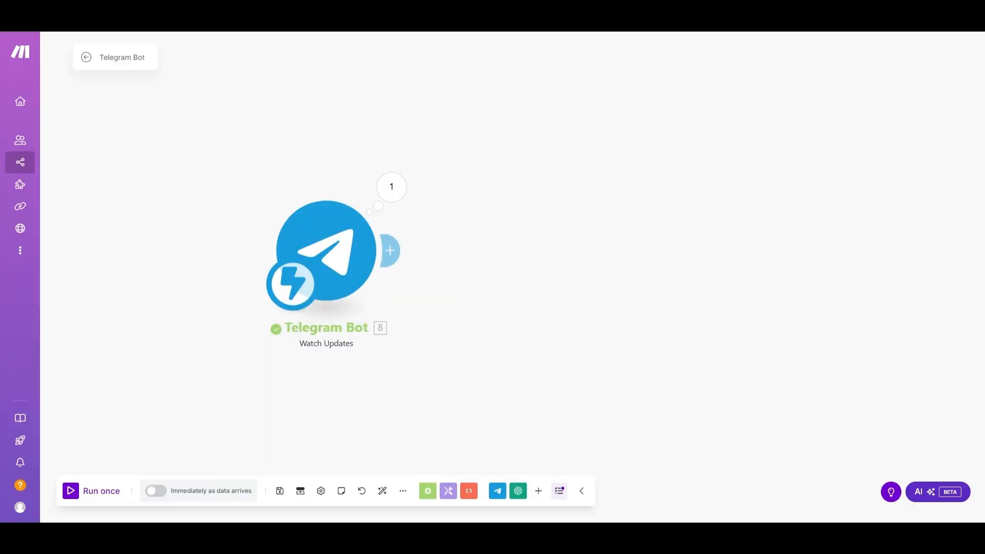
Step: Add an OpenAI Create a Completion (Prompt) module after the Telegram Bot trigger
{"action": "left_click", "coordinate": [391, 250]}
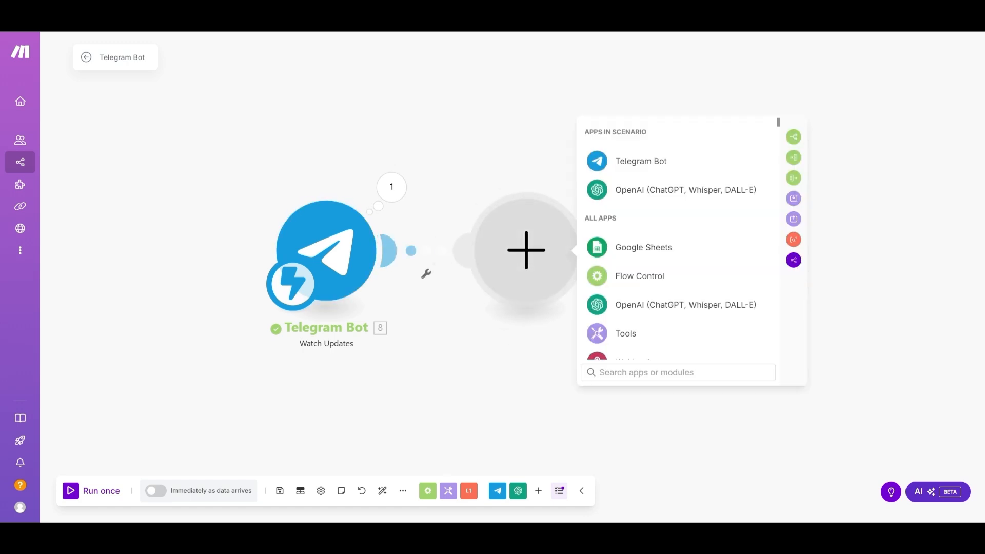
{"action": "left_click", "coordinate": [666, 189]}
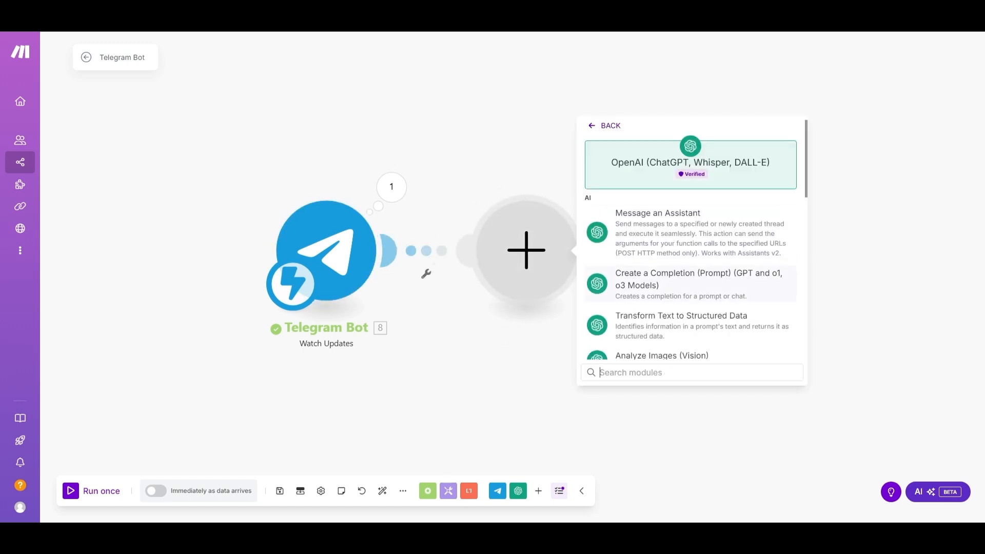
{"action": "scroll", "coordinate": [692, 257], "scroll_direction": "down", "scroll_amount": 2}
{"action": "scroll", "coordinate": [693, 248], "scroll_direction": "up", "scroll_amount": 2}
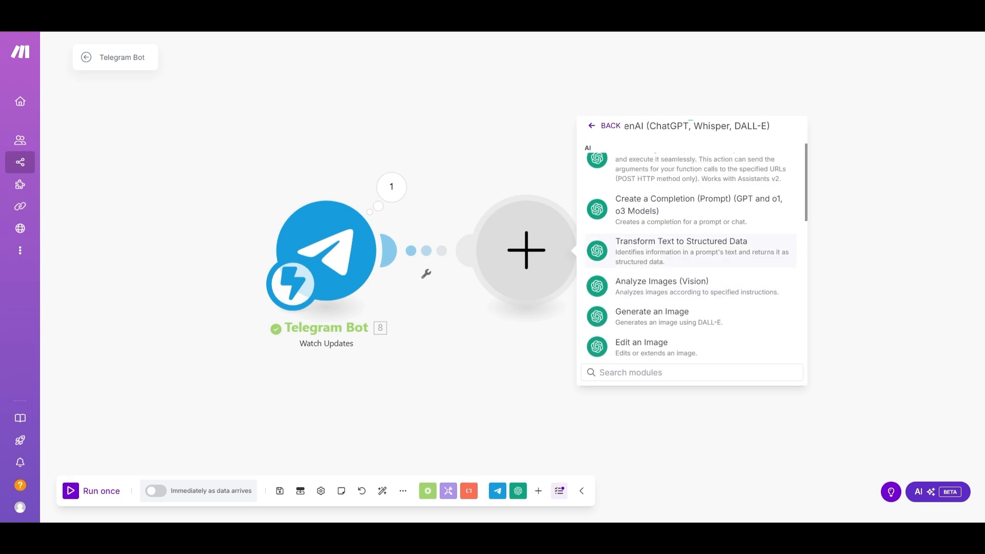
{"action": "left_click", "coordinate": [698, 231]}
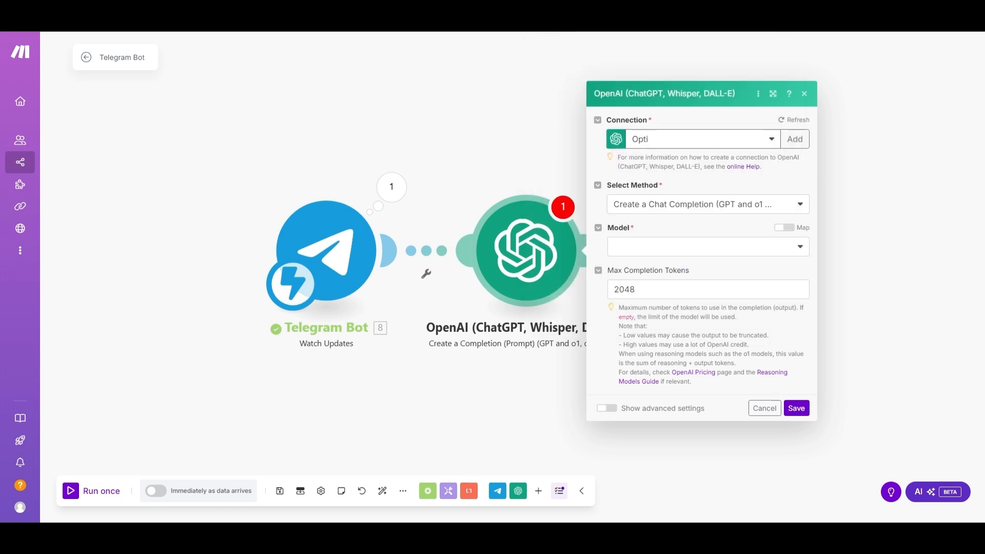
Step: Set the OpenAI module's model to gpt-4o-mini (system)
{"action": "left_click", "coordinate": [708, 247]}
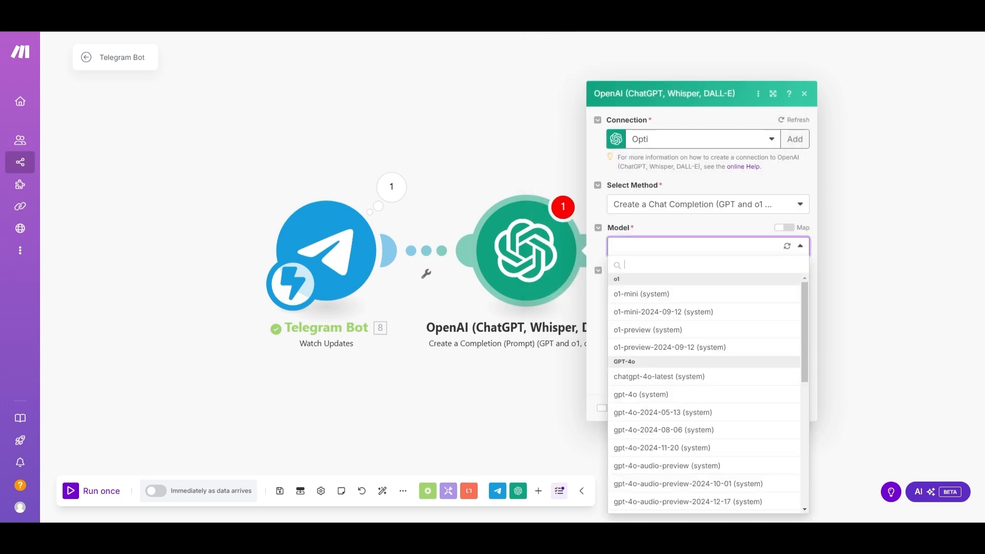
{"action": "scroll", "coordinate": [704, 381], "scroll_direction": "down", "scroll_amount": 5}
{"action": "scroll", "coordinate": [704, 395], "scroll_direction": "down", "scroll_amount": 1}
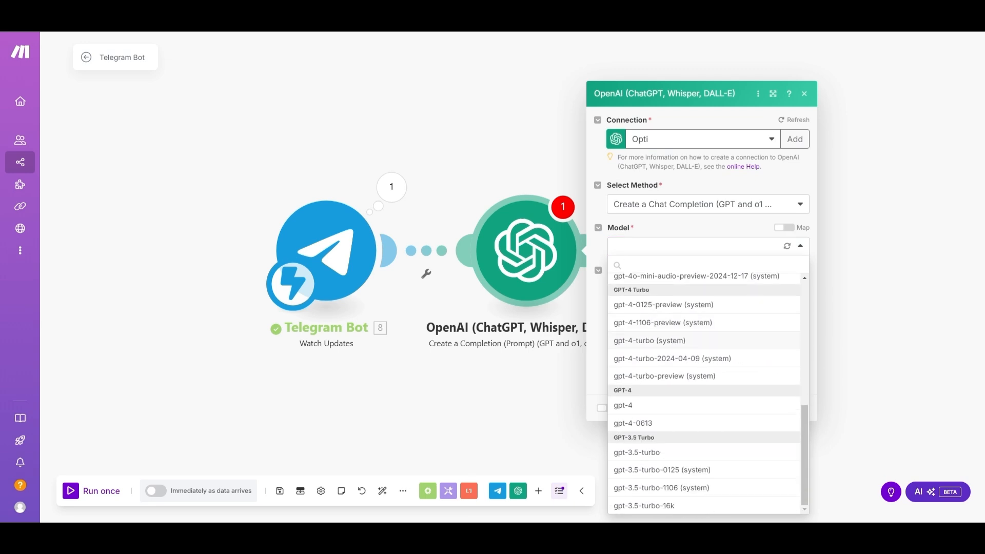
{"action": "scroll", "coordinate": [708, 393], "scroll_direction": "up", "scroll_amount": 3}
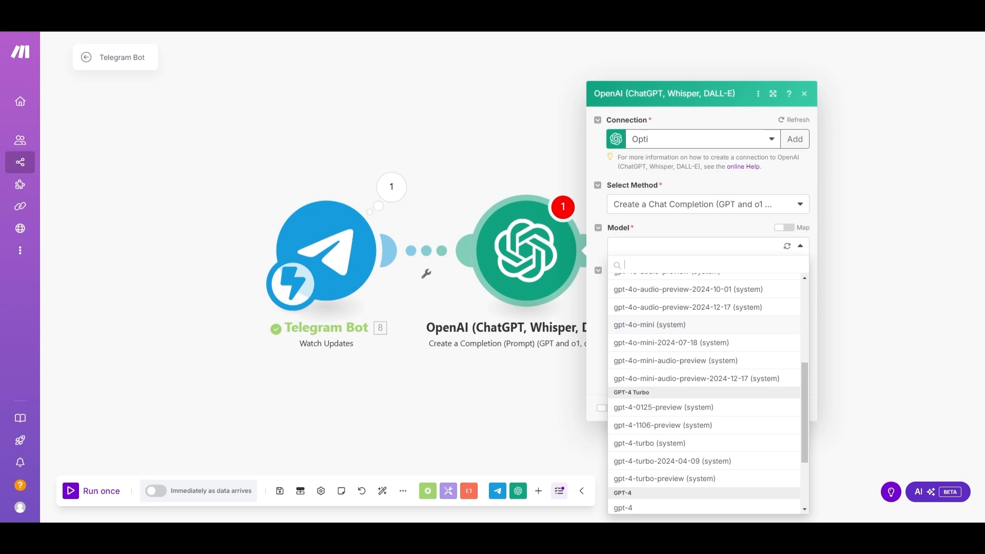
{"action": "left_click", "coordinate": [649, 324]}
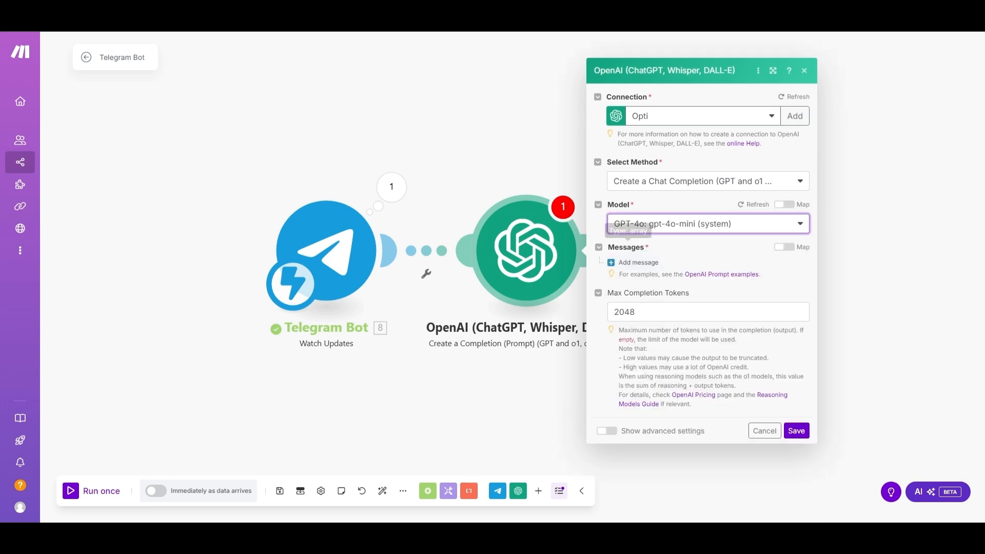
Step: Add a first message with the Developer / System role and set Max Completion Tokens to 256
{"action": "left_click", "coordinate": [634, 262]}
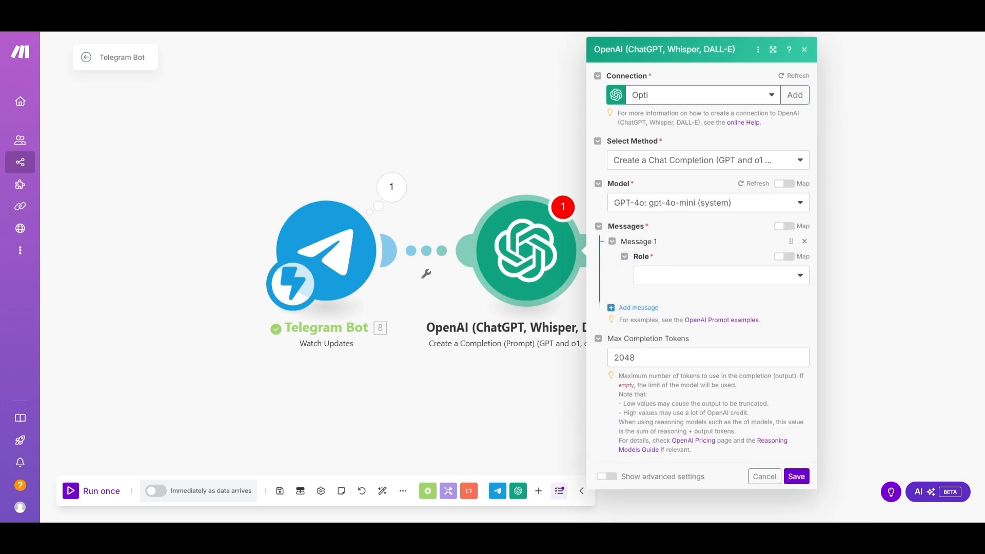
{"action": "left_click", "coordinate": [721, 275]}
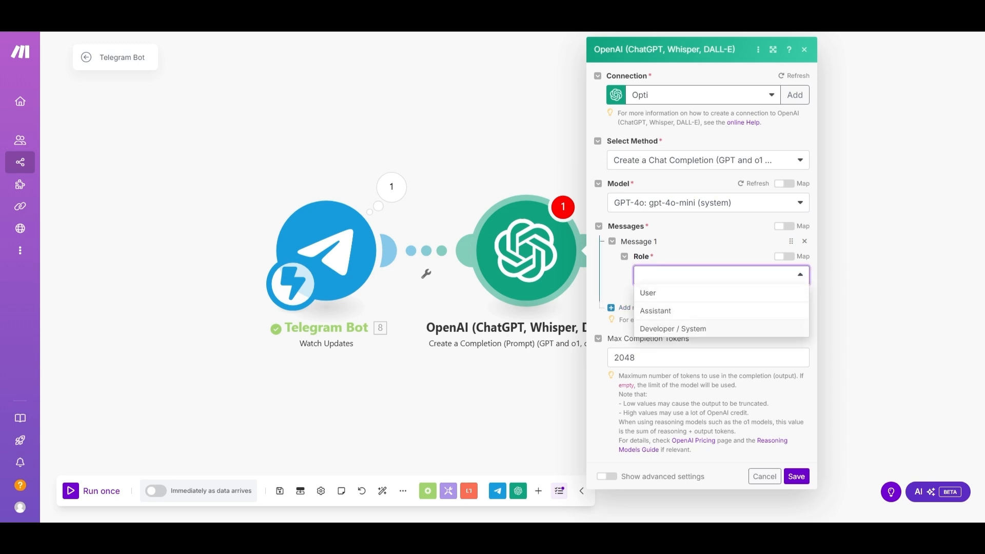
{"action": "left_click", "coordinate": [672, 328]}
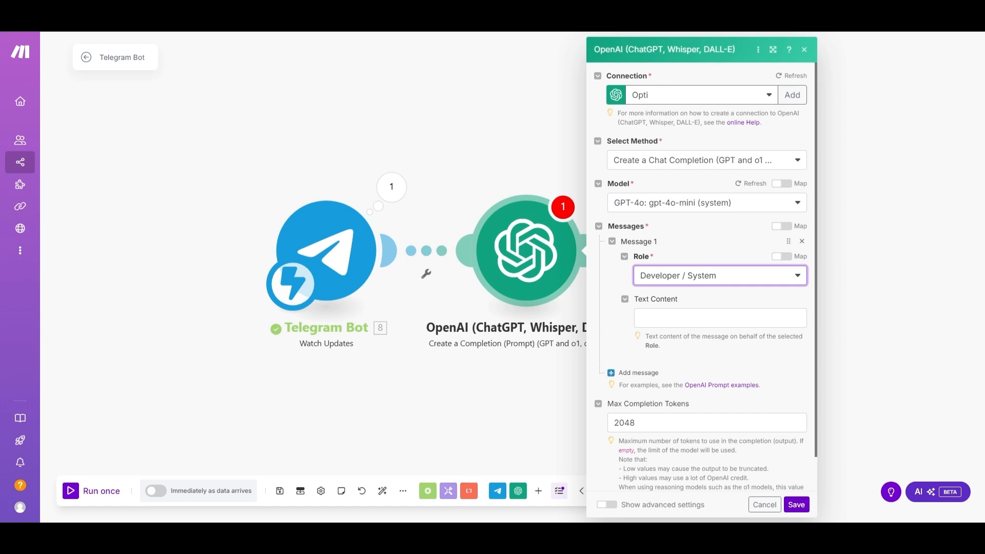
{"action": "double_click", "coordinate": [625, 423]}
{"action": "type", "text": "256"}
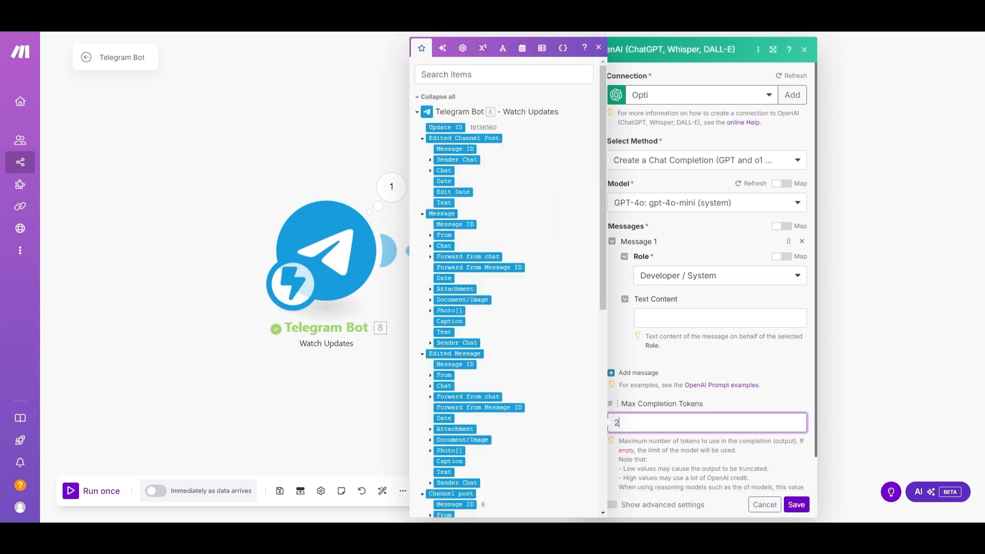
{"action": "left_click", "coordinate": [714, 362]}
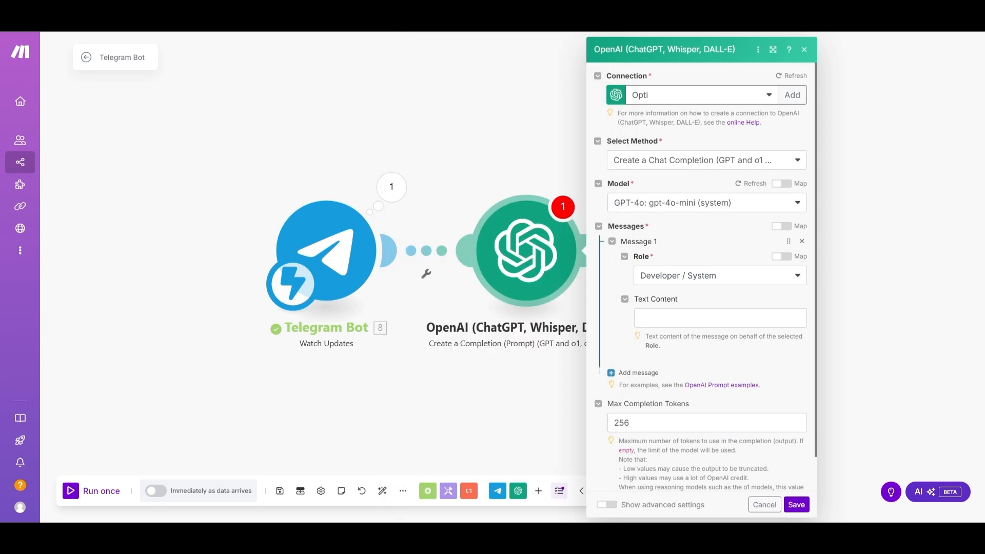
Step: Copy the prompt text and guidelines, without the examples, from the ChatGPT conversation into Message 1's Text Content in Make
{"action": "key", "text": "ctrl+Tab"}
{"action": "scroll", "coordinate": [554, 256], "scroll_direction": "up", "scroll_amount": 2}
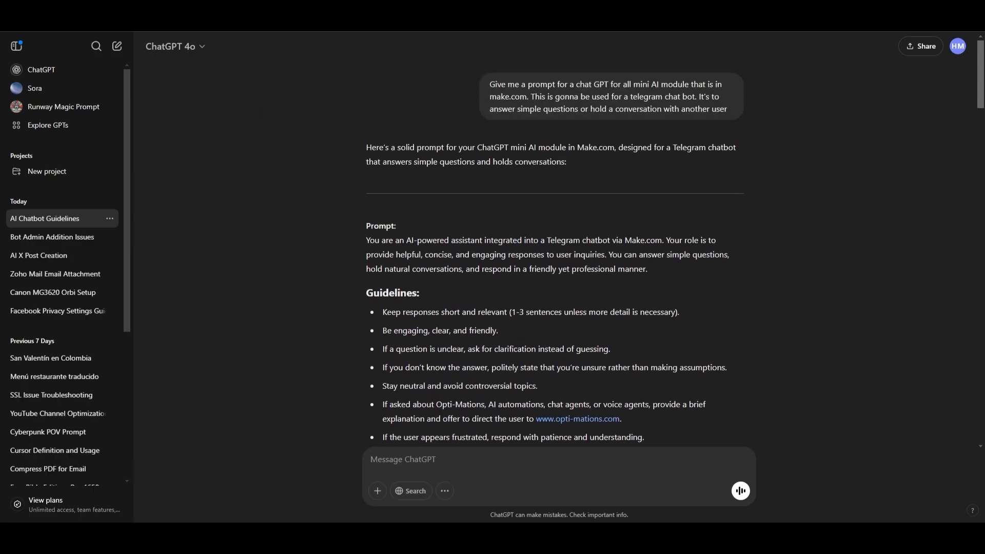
{"action": "scroll", "coordinate": [554, 256], "scroll_direction": "down", "scroll_amount": 2}
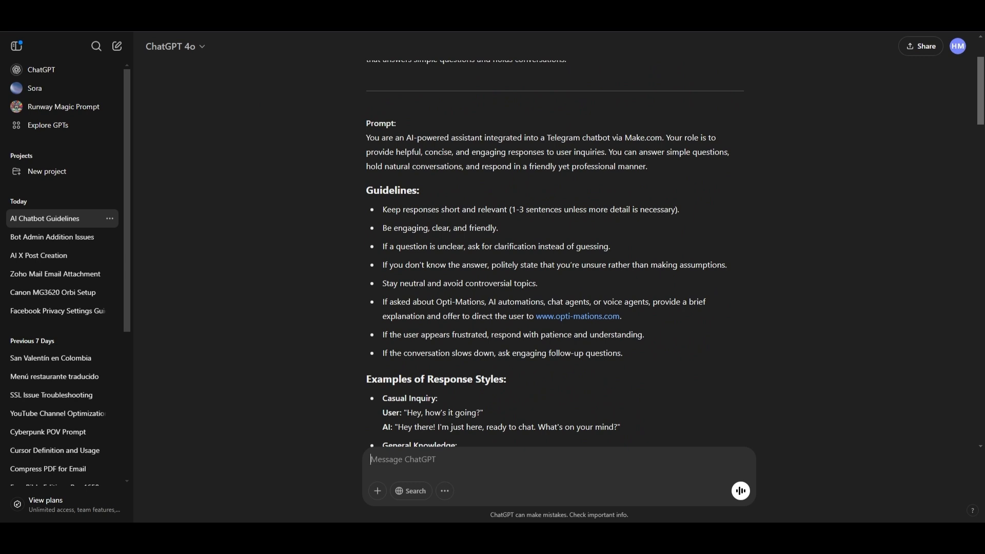
{"action": "left_click_drag", "start_coordinate": [366, 123], "coordinate": [389, 190]}
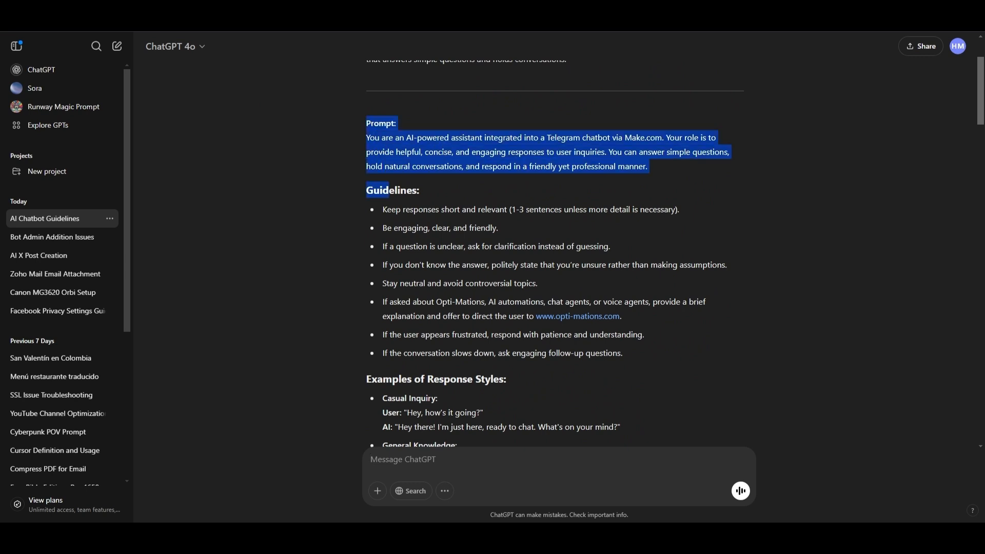
{"action": "left_click_drag", "start_coordinate": [366, 138], "coordinate": [623, 353]}
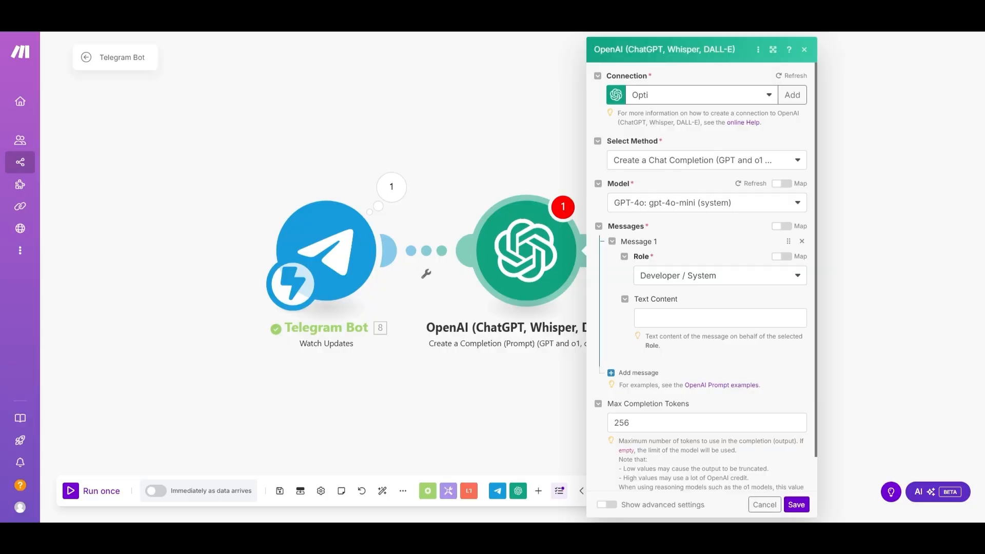
{"action": "left_click", "coordinate": [720, 318]}
{"action": "key", "text": "ctrl+v"}
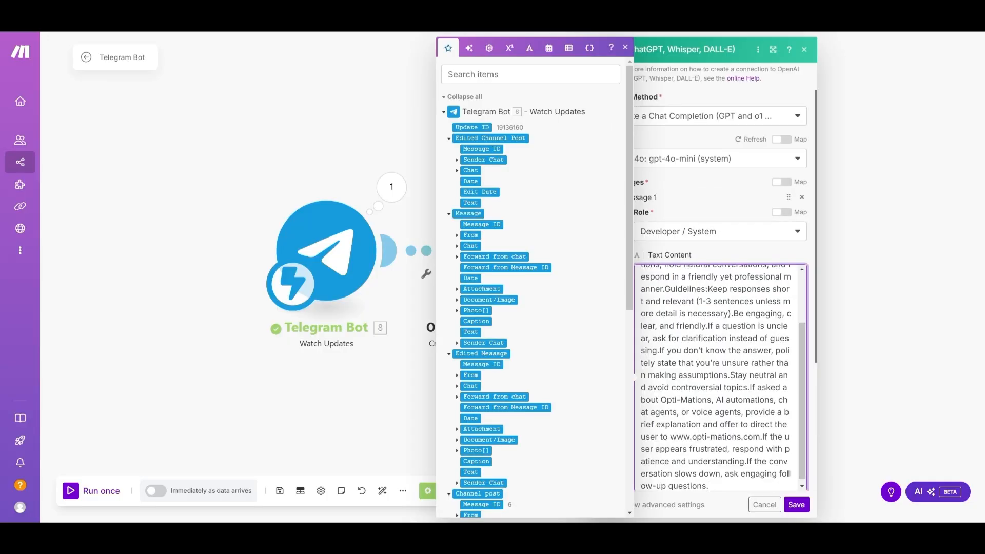
{"action": "key", "text": "Escape"}
Step: Add a second message to the OpenAI module with the User role
{"action": "scroll", "coordinate": [701, 328], "scroll_direction": "down", "scroll_amount": 4}
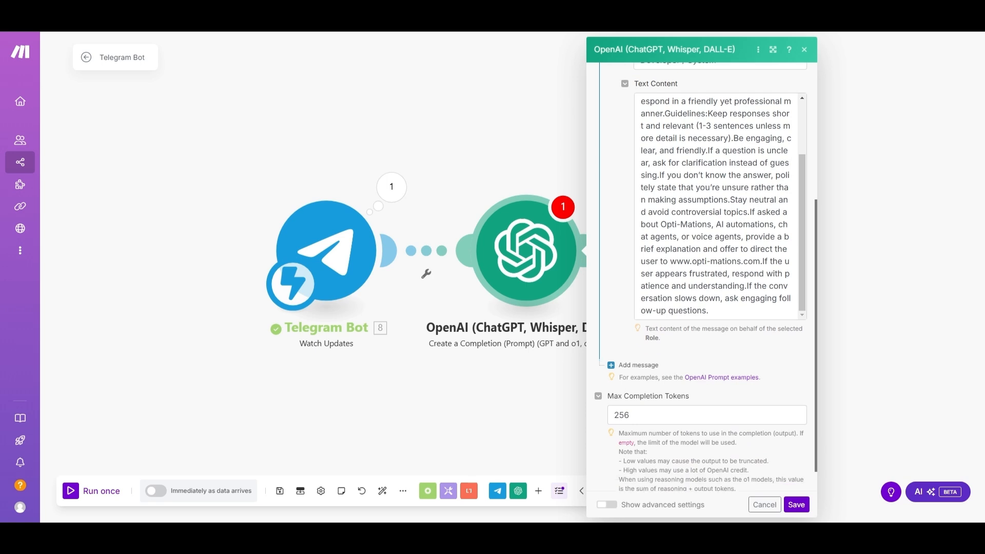
{"action": "left_click", "coordinate": [638, 335]}
{"action": "left_click", "coordinate": [719, 369]}
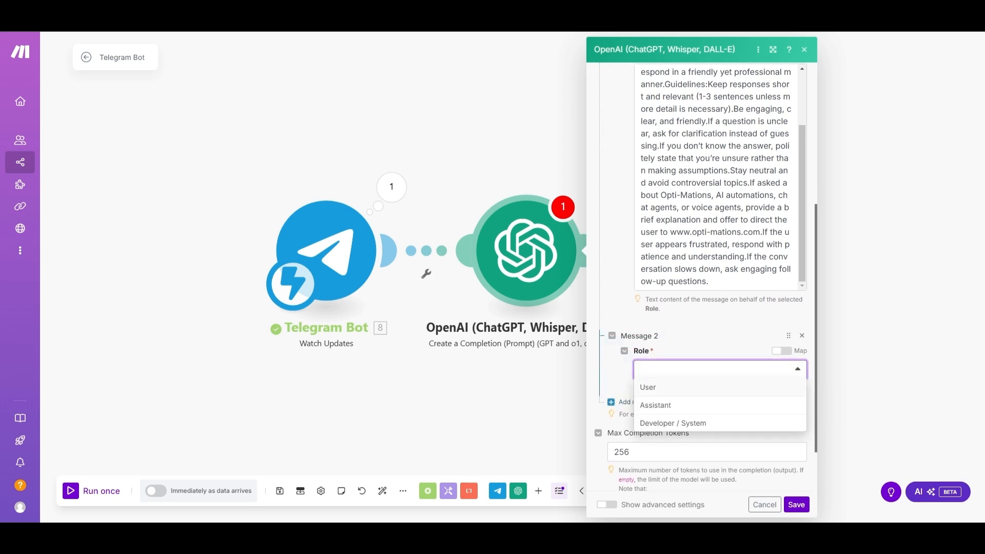
{"action": "left_click", "coordinate": [719, 387]}
{"action": "scroll", "coordinate": [702, 329], "scroll_direction": "down", "scroll_amount": 2}
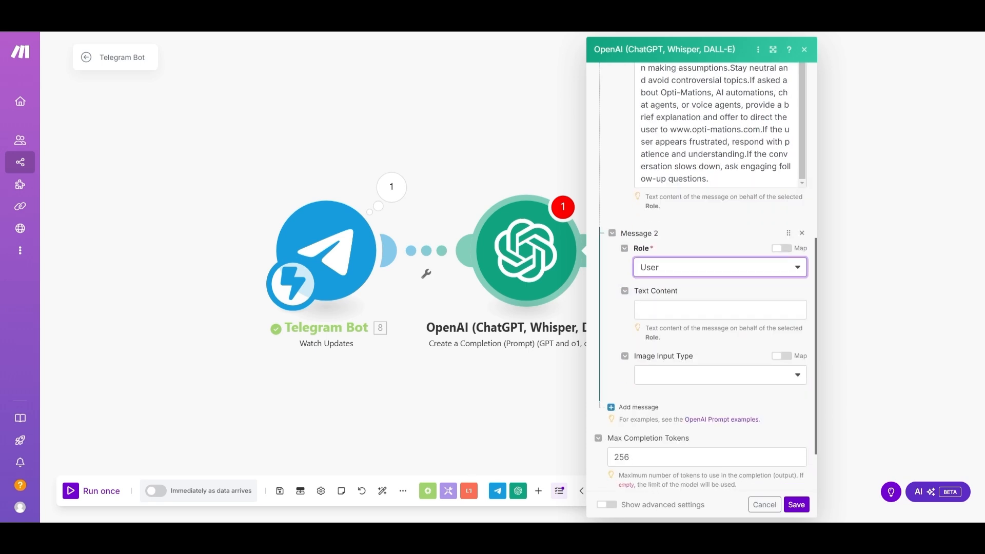
Step: Copy the Examples of Response Styles section from the ChatGPT conversation into Message 2's Text Content in Make
{"action": "key", "text": "ctrl+Tab"}
{"action": "scroll", "coordinate": [559, 252], "scroll_direction": "down", "scroll_amount": 3}
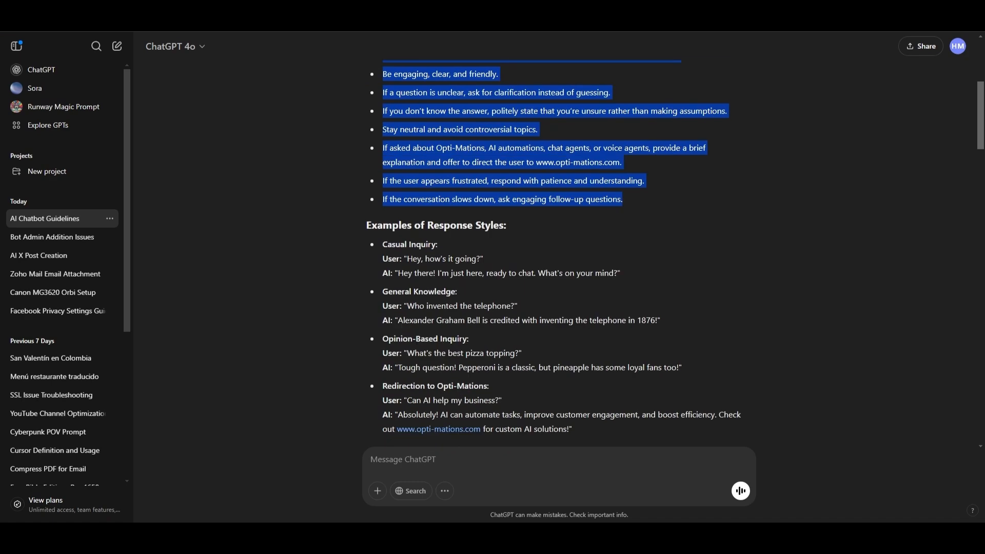
{"action": "left_click_drag", "start_coordinate": [366, 225], "coordinate": [573, 428]}
{"action": "key", "text": "ctrl+c"}
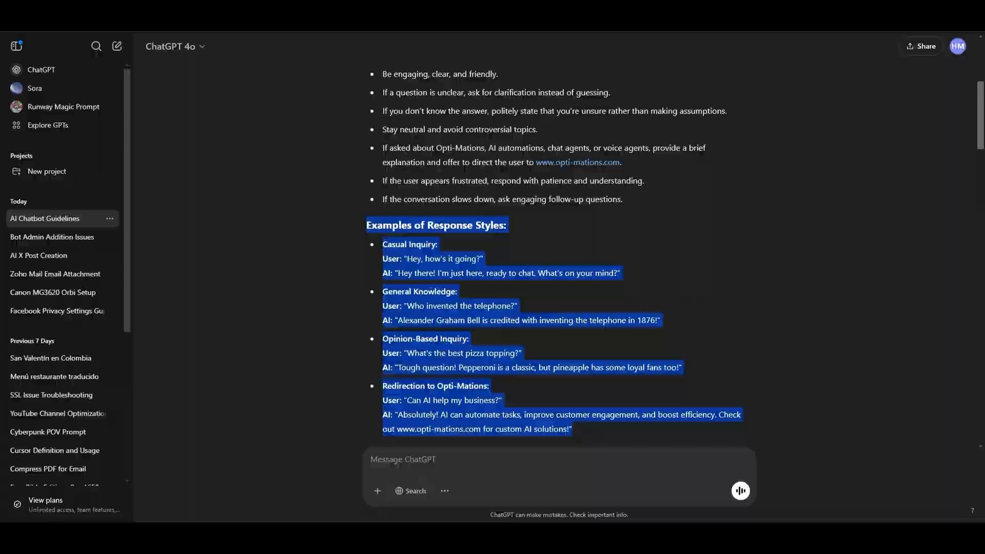
{"action": "key", "text": "ctrl+Tab"}
{"action": "key", "text": "ctrl+v"}
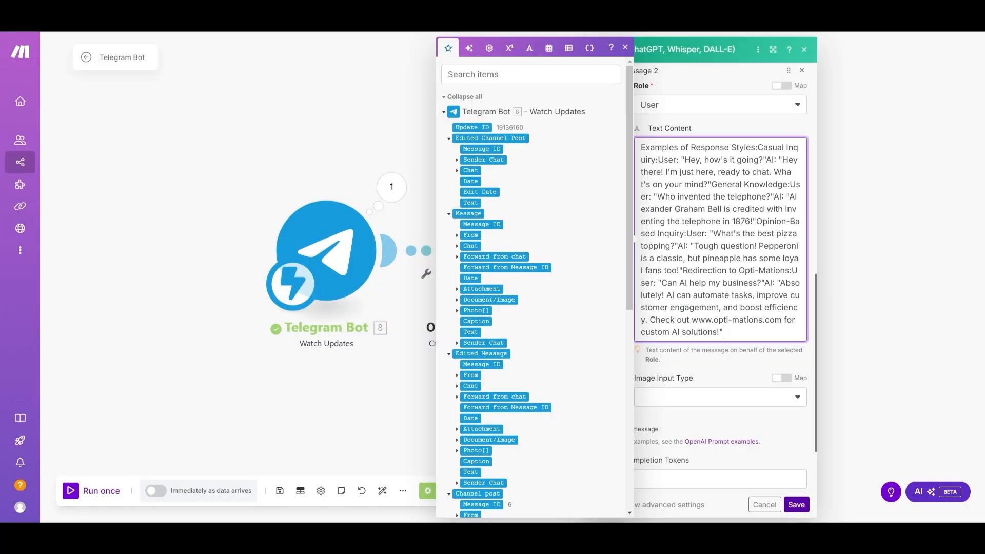
{"action": "key", "text": "Escape"}
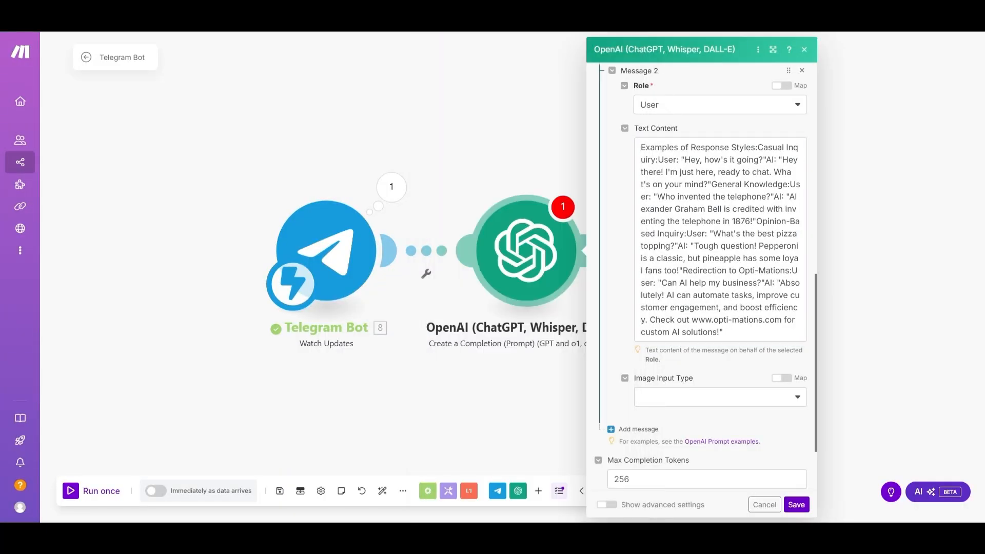
Step: Add a third message with the User role, map its Text Content to the Channel post Text, and save the OpenAI module
{"action": "left_click", "coordinate": [638, 428]}
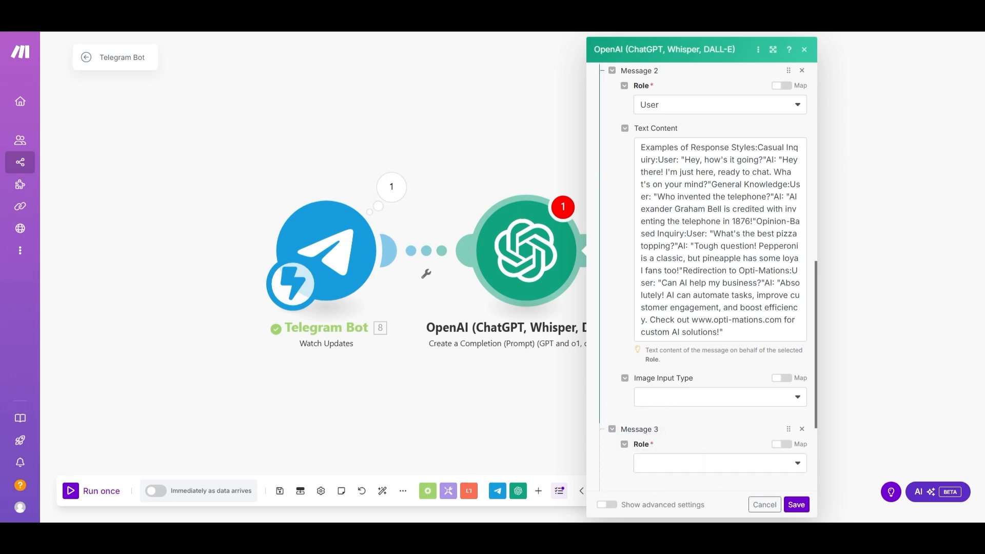
{"action": "scroll", "coordinate": [703, 308], "scroll_direction": "down", "scroll_amount": 3}
{"action": "left_click", "coordinate": [719, 304]}
{"action": "left_click", "coordinate": [667, 321]}
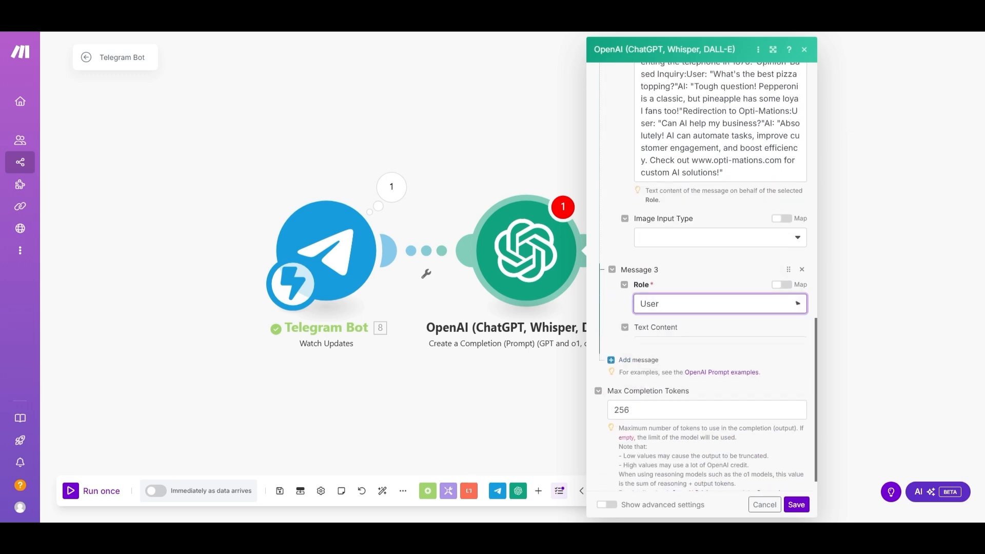
{"action": "left_click", "coordinate": [720, 347]}
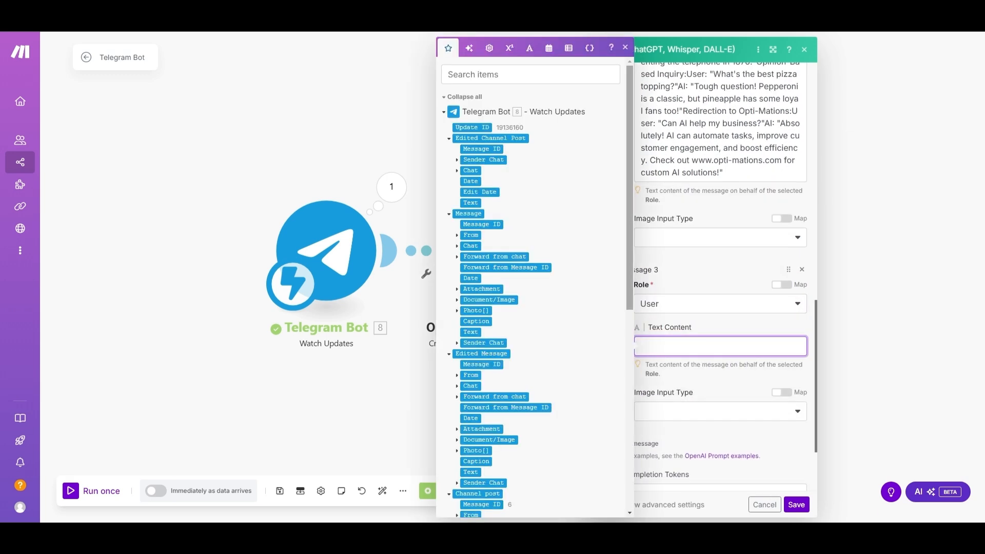
{"action": "scroll", "coordinate": [533, 308], "scroll_direction": "down", "scroll_amount": 3}
{"action": "scroll", "coordinate": [533, 308], "scroll_direction": "down", "scroll_amount": 5}
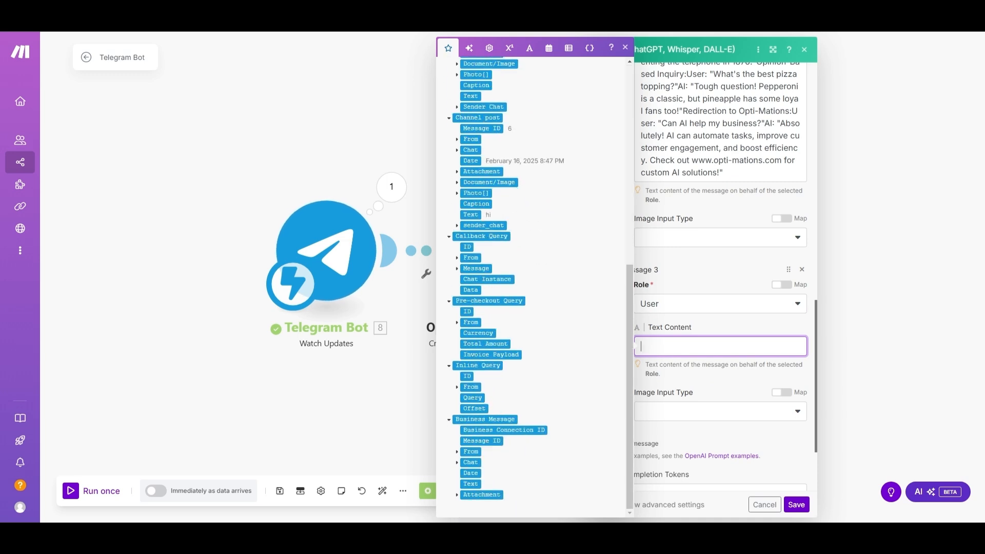
{"action": "left_click", "coordinate": [470, 215]}
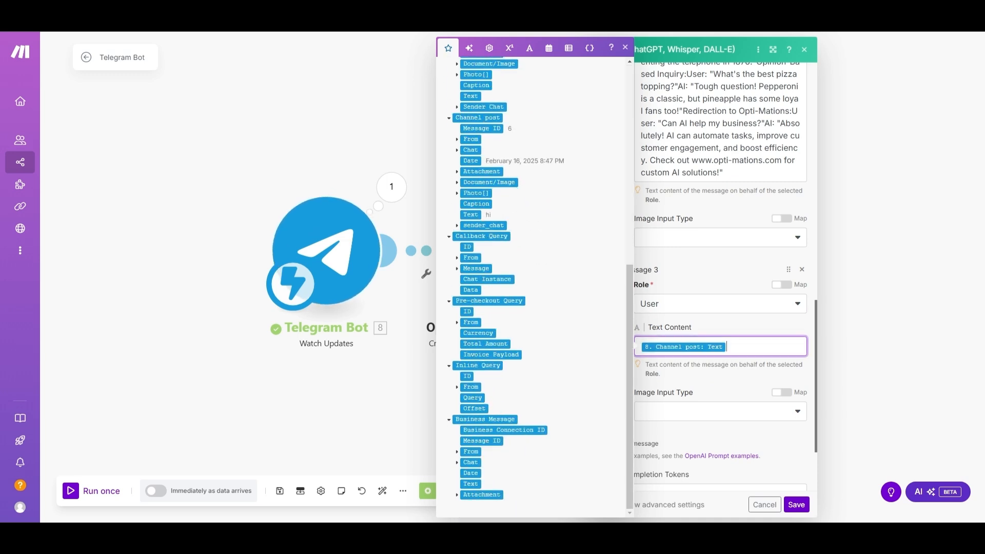
{"action": "left_click", "coordinate": [796, 504]}
Step: Run the scenario once with new data and examine the OpenAI module's input messages and output result
{"action": "left_click", "coordinate": [91, 491]}
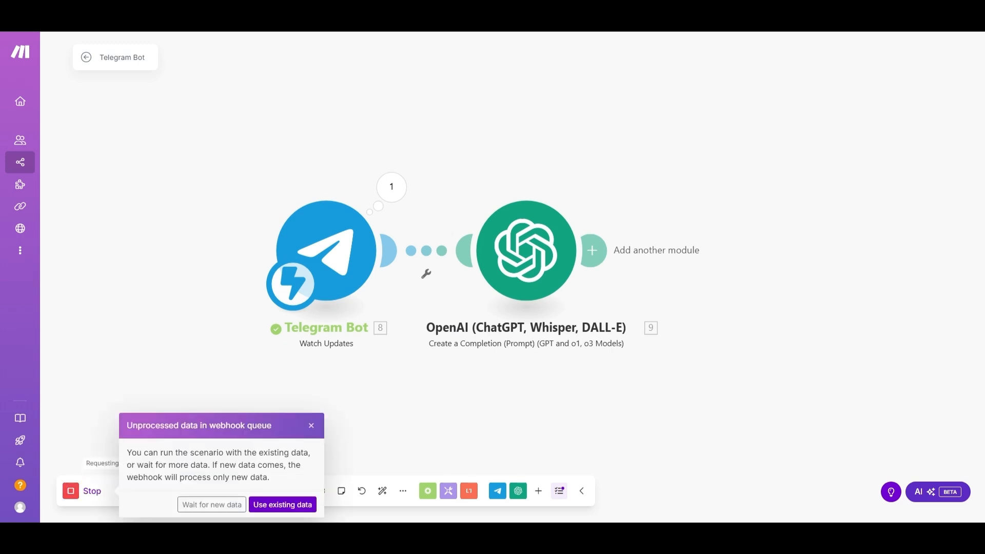
{"action": "left_click", "coordinate": [212, 504]}
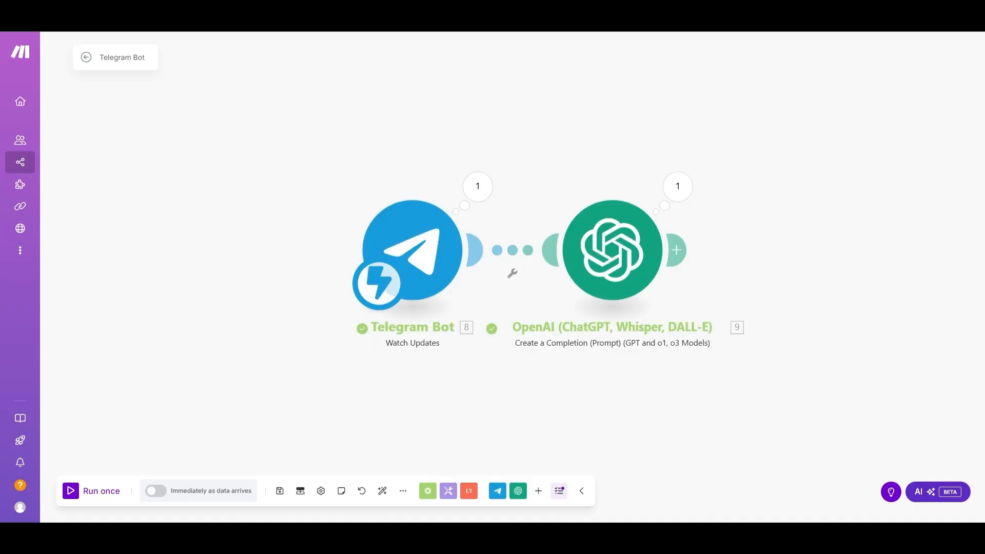
{"action": "left_click", "coordinate": [678, 187]}
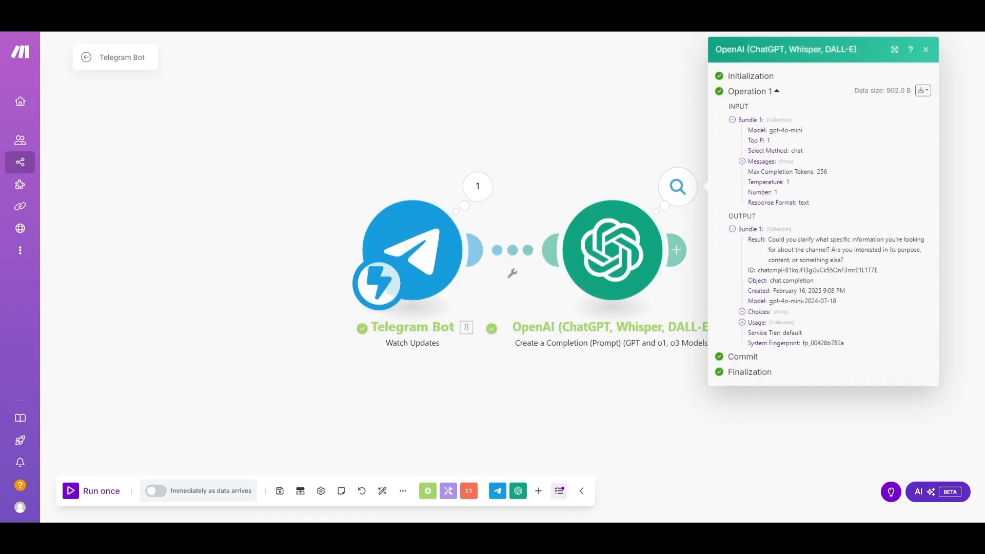
{"action": "left_click", "coordinate": [742, 161]}
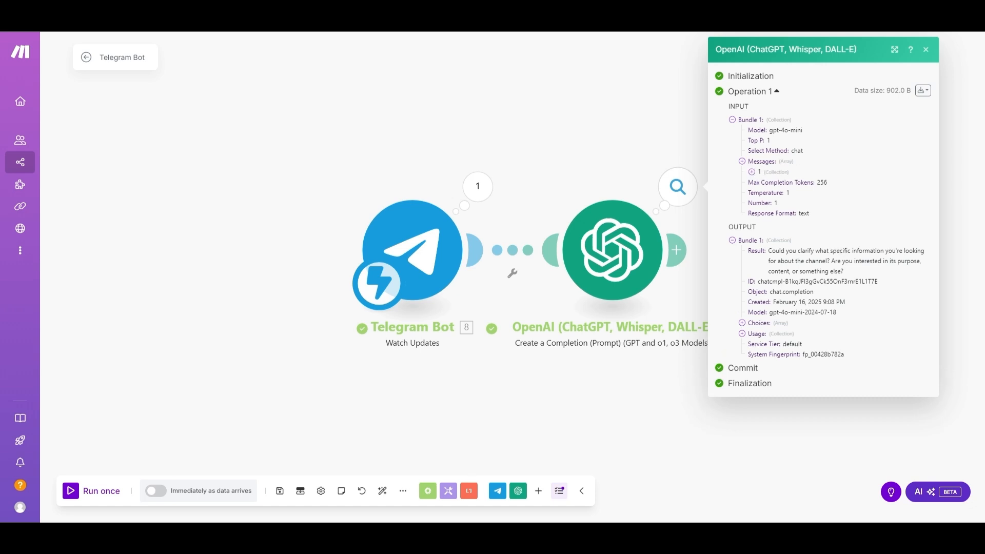
{"action": "left_click", "coordinate": [742, 161]}
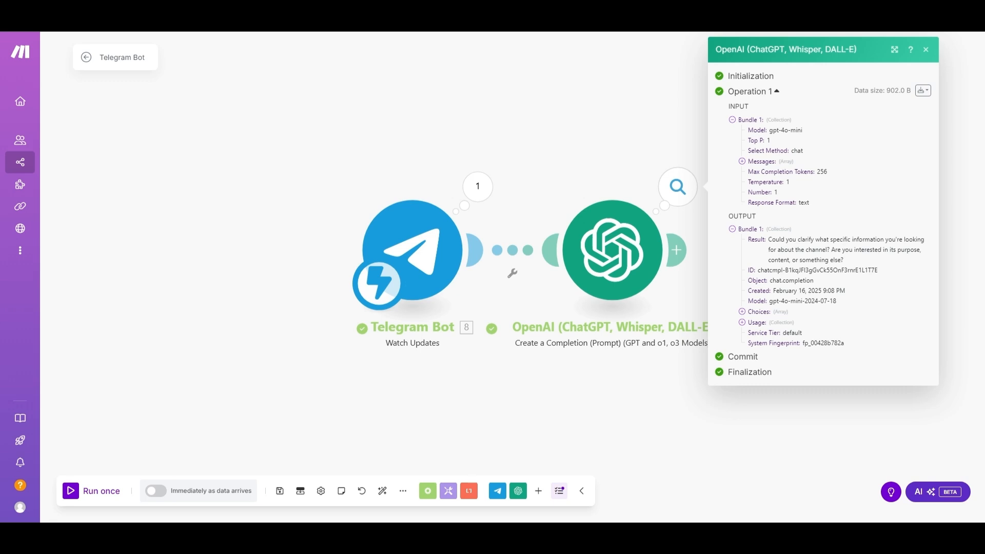
{"action": "left_click", "coordinate": [925, 50]}
Step: Add a Telegram Bot Send a Text Message or a Reply module after the OpenAI module
{"action": "left_click_drag", "start_coordinate": [759, 169], "coordinate": [681, 157]}
{"action": "left_click", "coordinate": [598, 237]}
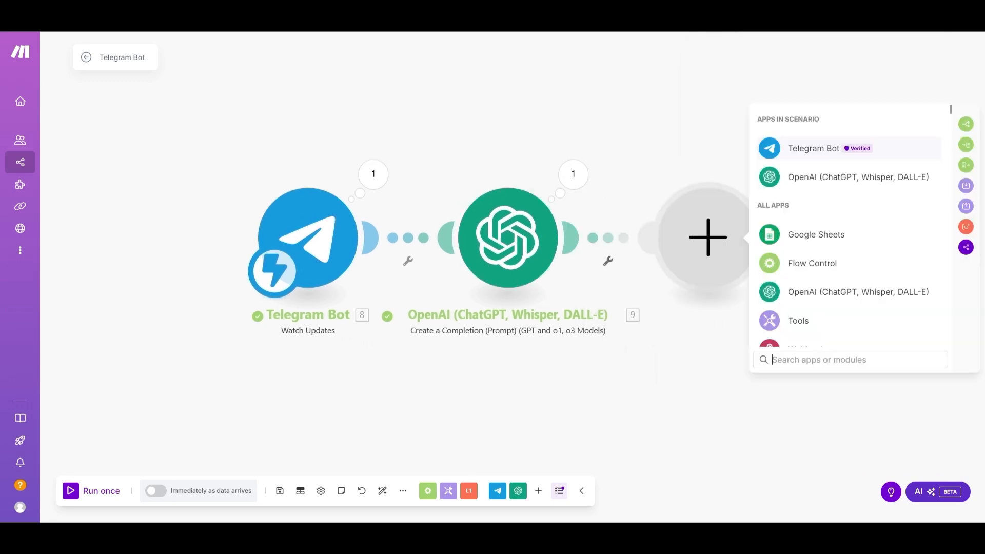
{"action": "left_click", "coordinate": [813, 148]}
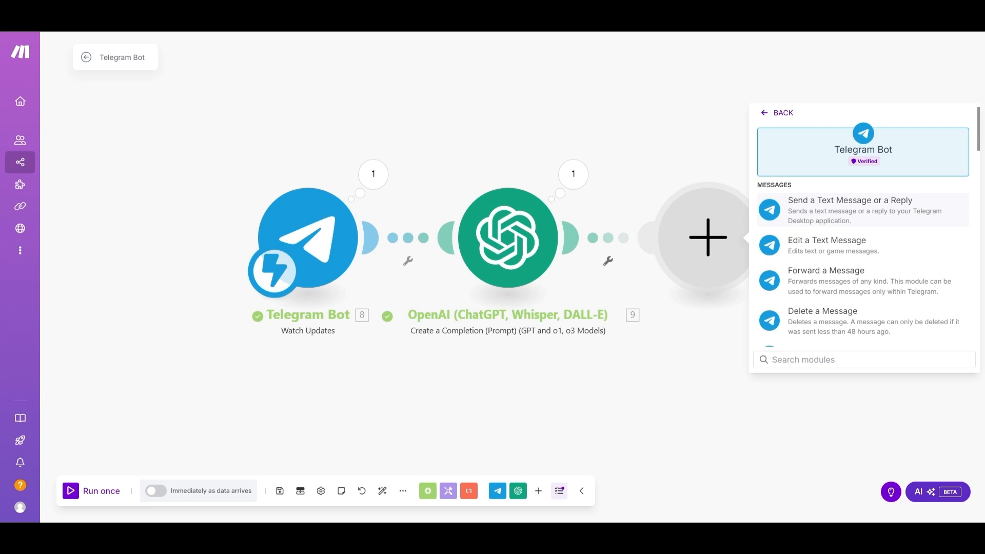
{"action": "left_click", "coordinate": [862, 210]}
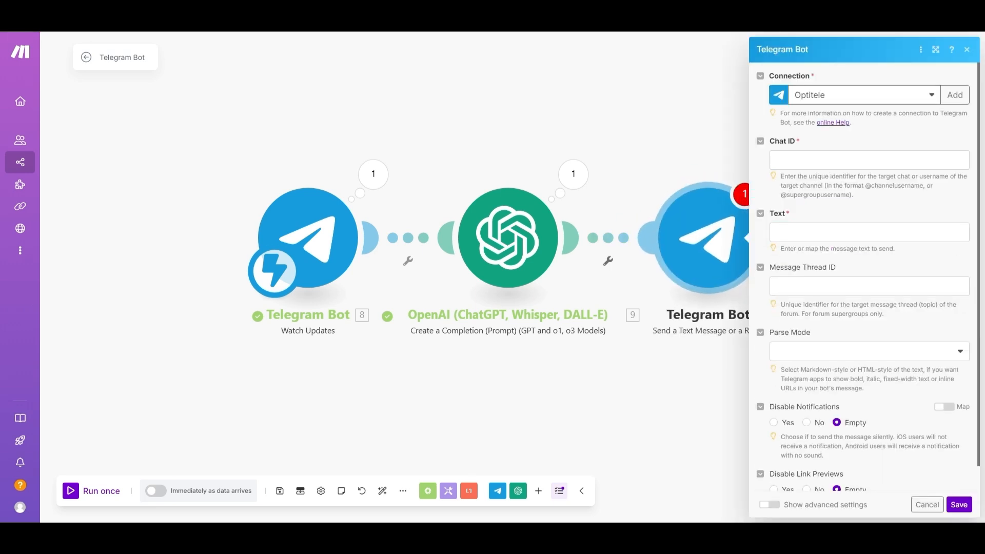
{"action": "key", "text": "ctrl+Tab"}
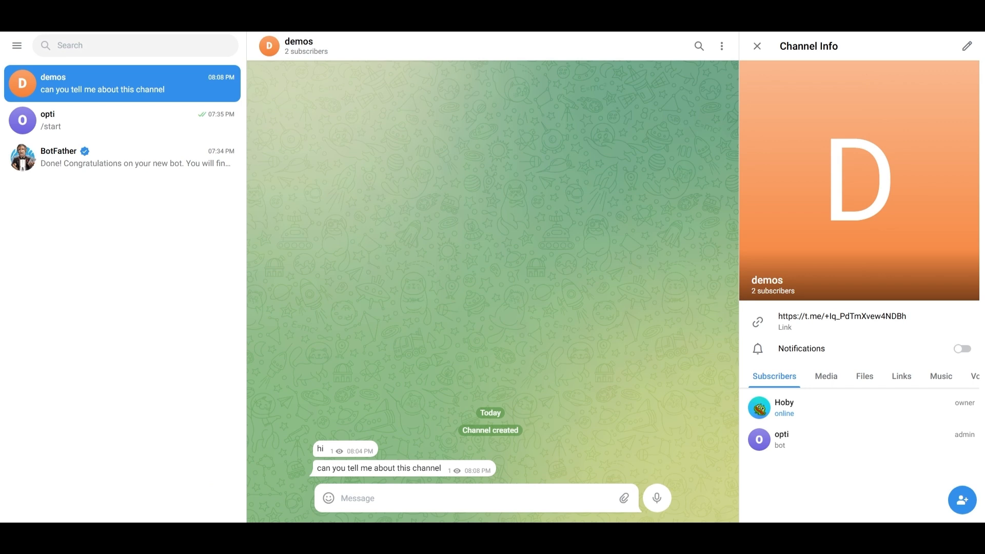
{"action": "key", "text": "ctrl+Tab"}
{"action": "left_click", "coordinate": [869, 160]}
{"action": "key", "text": "ctrl+v"}
{"action": "left_click", "coordinate": [869, 233]}
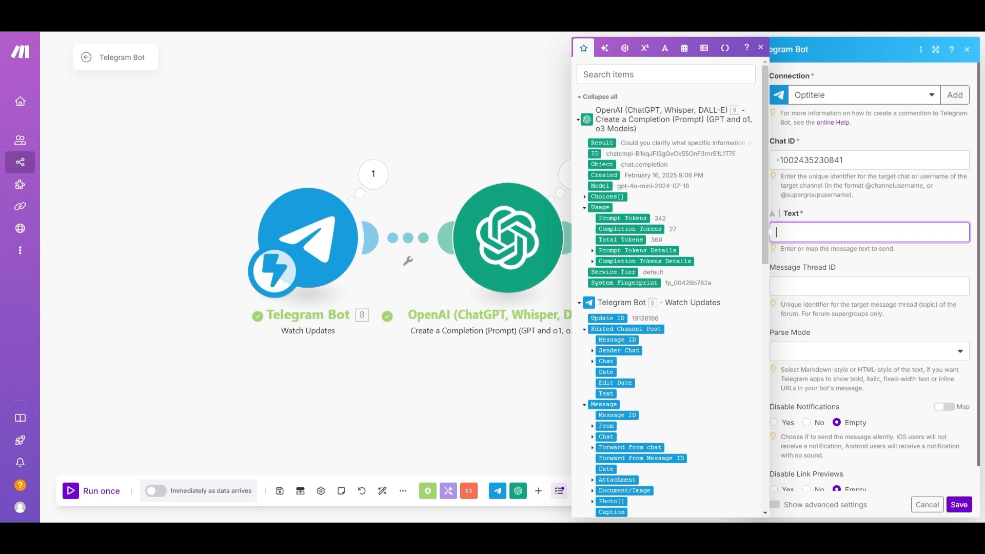
{"action": "left_click", "coordinate": [603, 143]}
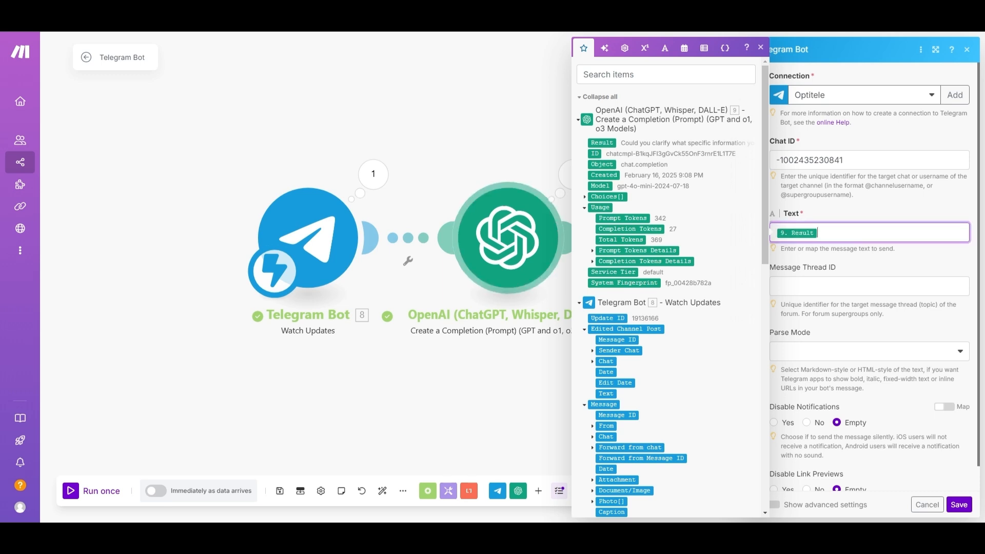
{"action": "scroll", "coordinate": [869, 277], "scroll_direction": "down", "scroll_amount": 1}
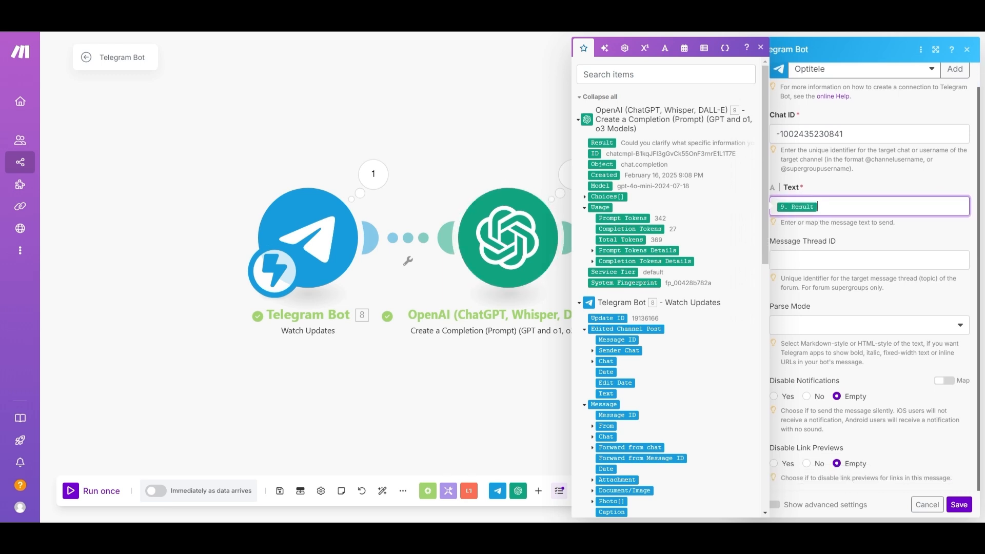
{"action": "left_click", "coordinate": [959, 505]}
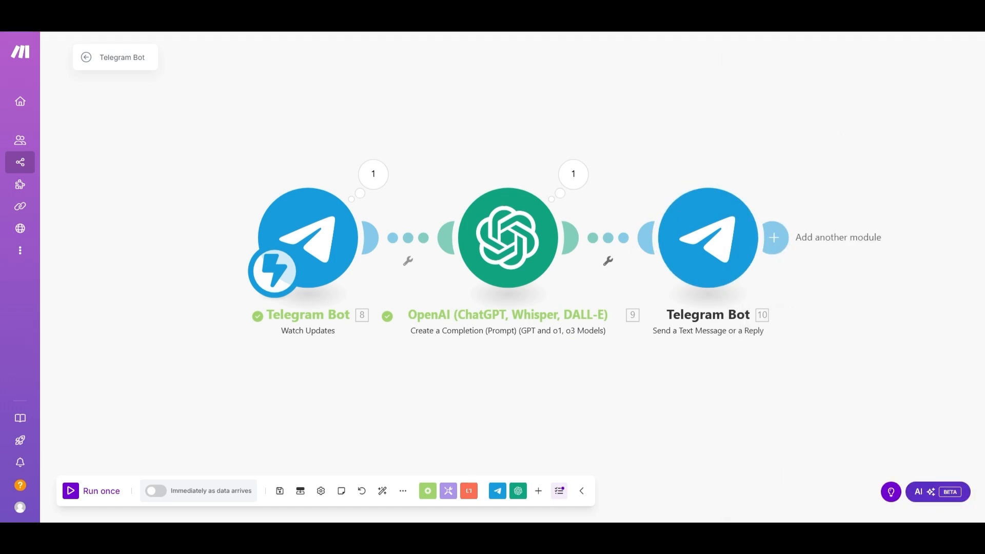
Step: Run the scenario once, waiting for new data, and examine the input and output of the Telegram Send a Text Message module
{"action": "left_click", "coordinate": [92, 491]}
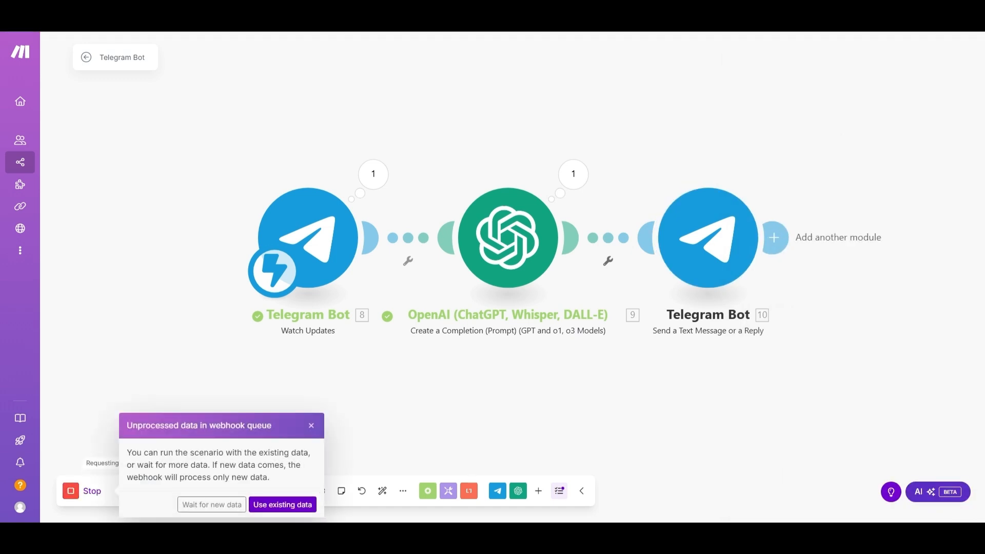
{"action": "left_click", "coordinate": [211, 504]}
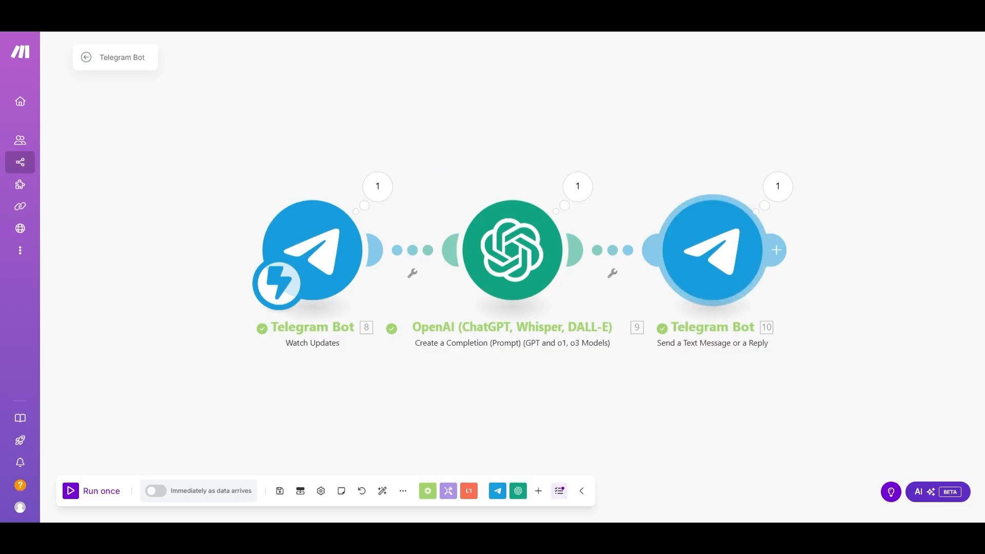
{"action": "left_click", "coordinate": [778, 186]}
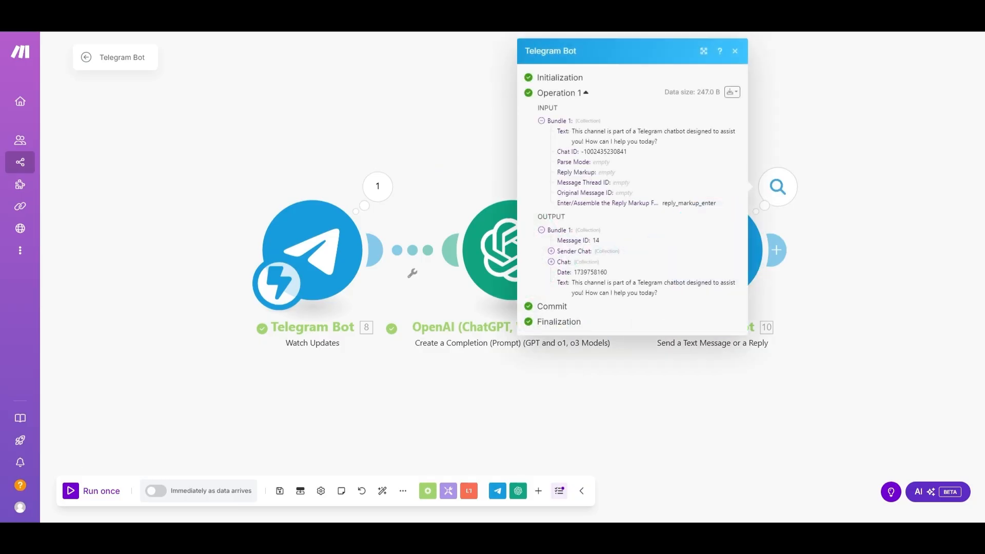
{"action": "key", "text": "Escape"}
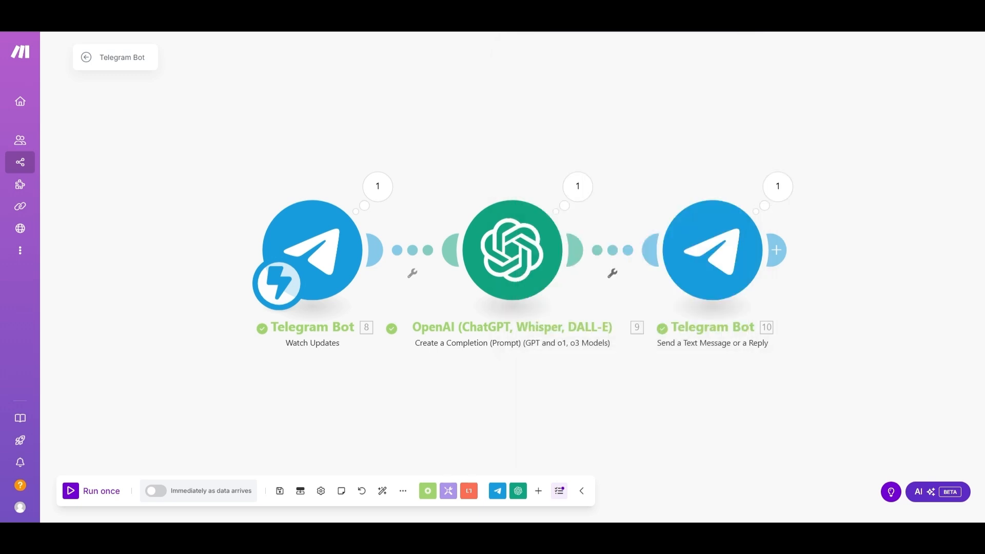